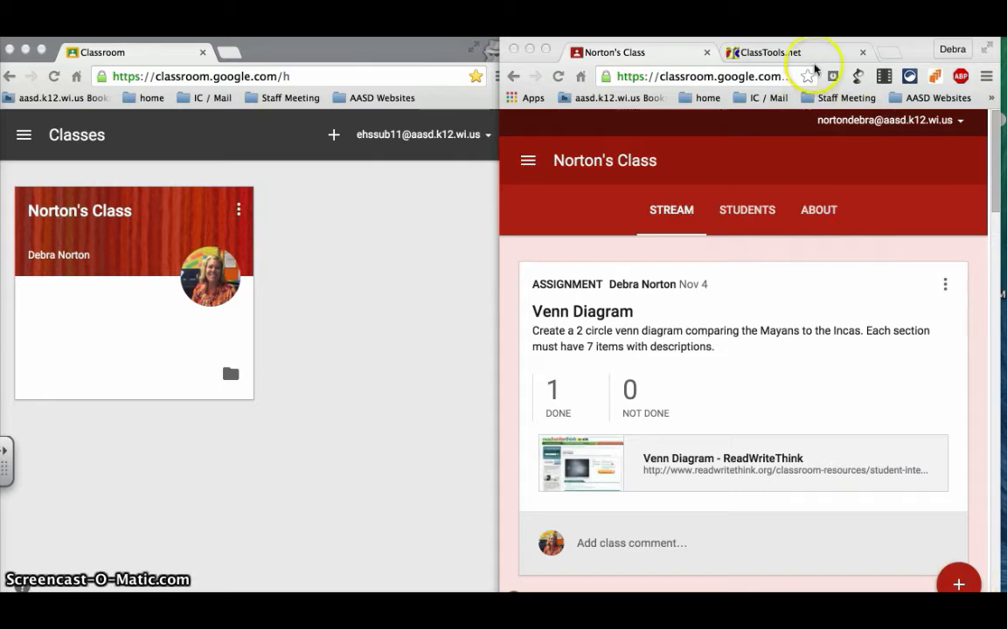
Open the Movie Text Scroller template on ClassTools.net, mute the sound, and copy the template's web address
left_click(809, 55)
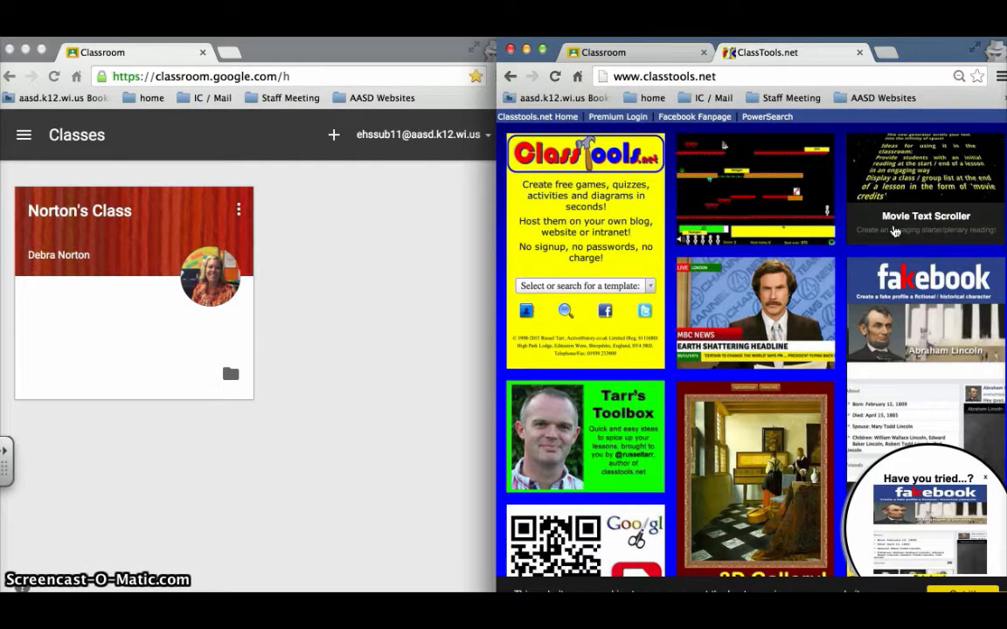
left_click(923, 223)
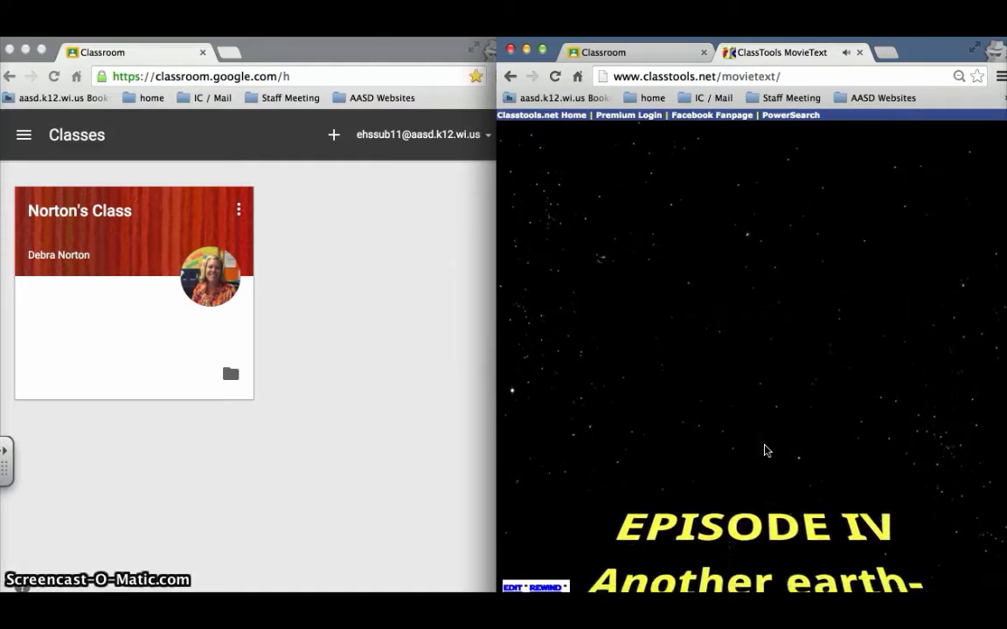
key("XF86AudioMute")
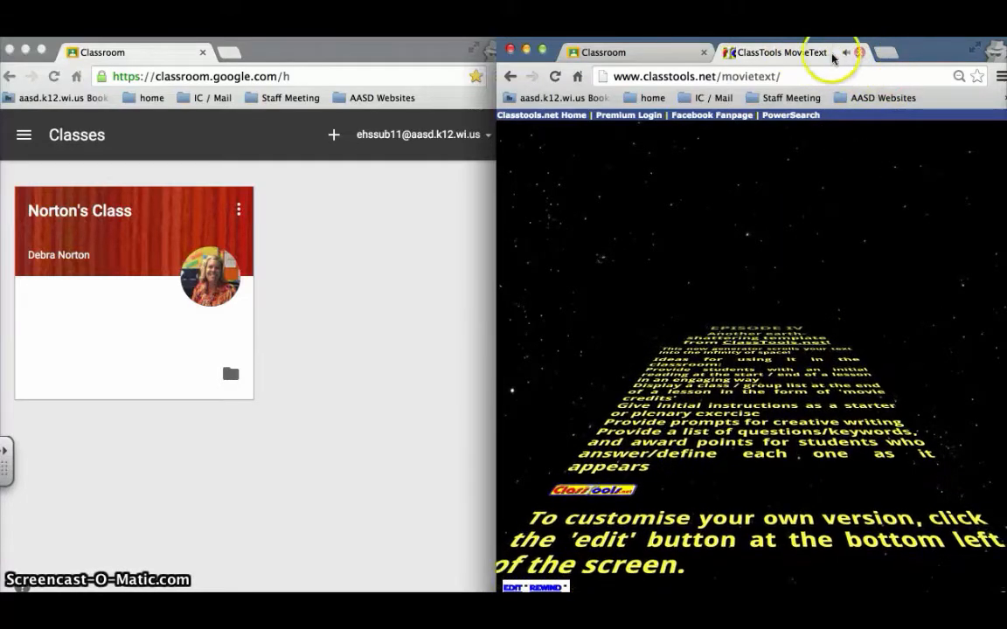
left_click(801, 76)
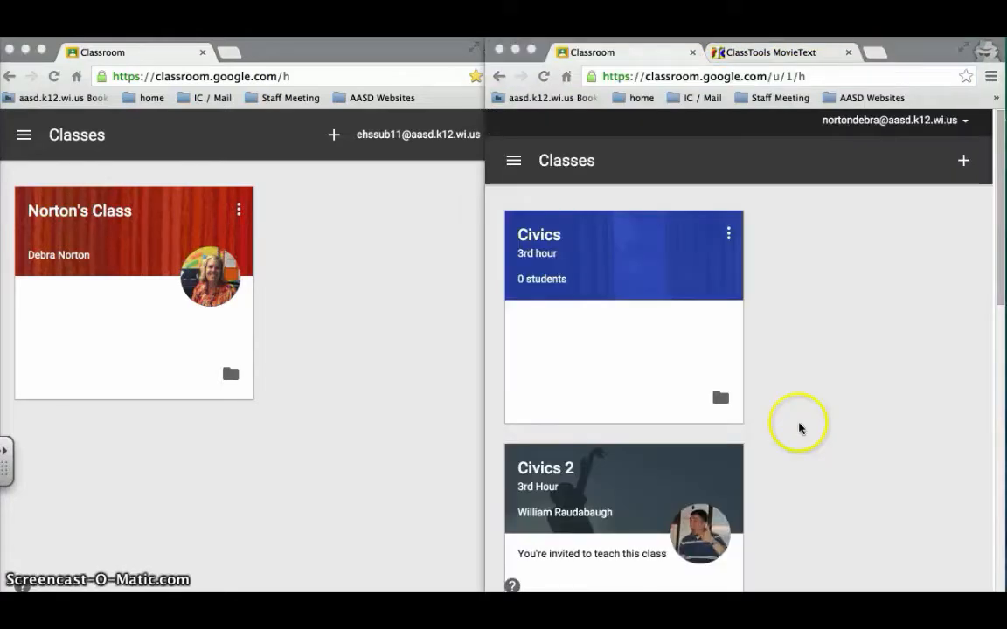
Open the teacher's class with 1 student in Google Classroom and start a new assignment
scroll(728, 349, "down", 5)
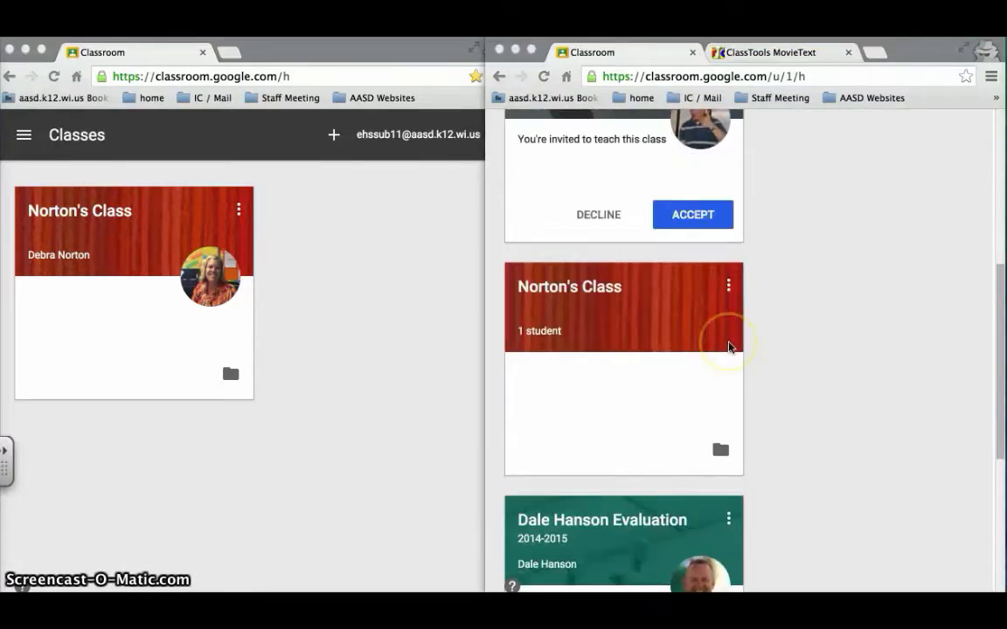
left_click(593, 247)
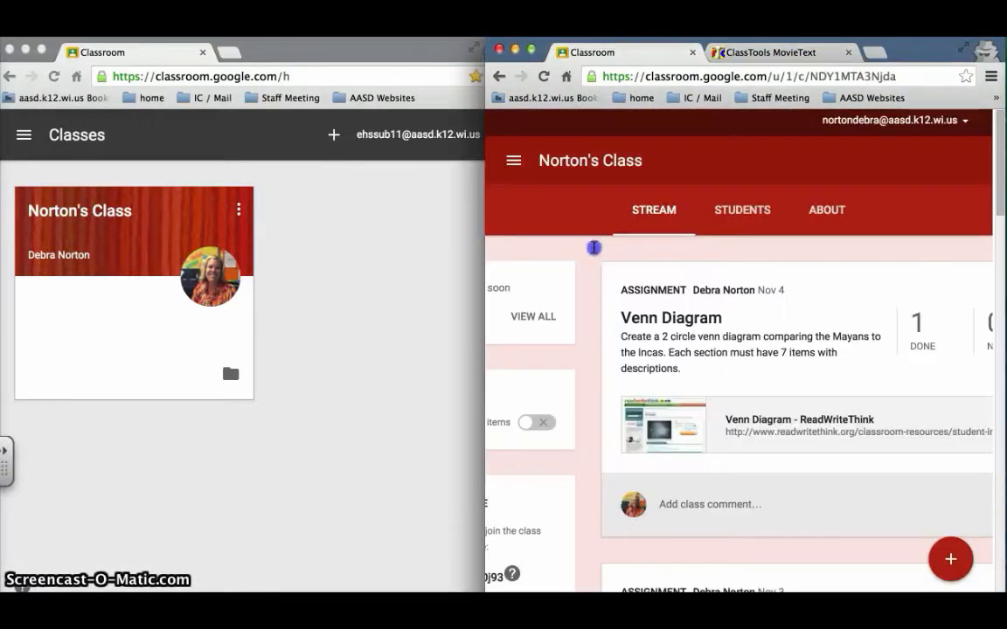
left_click(946, 563)
left_click(943, 568)
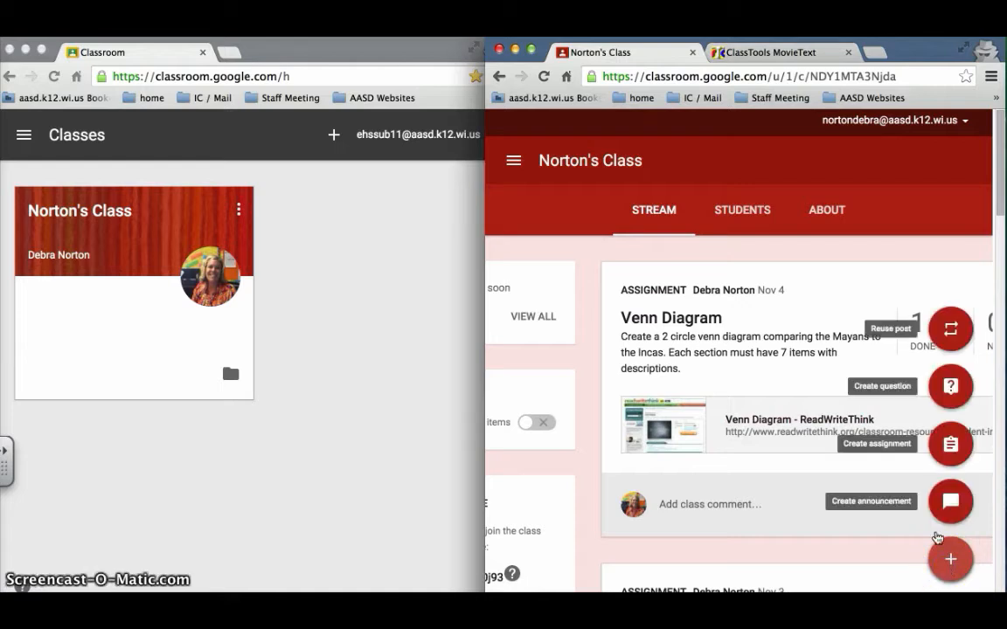
left_click(946, 446)
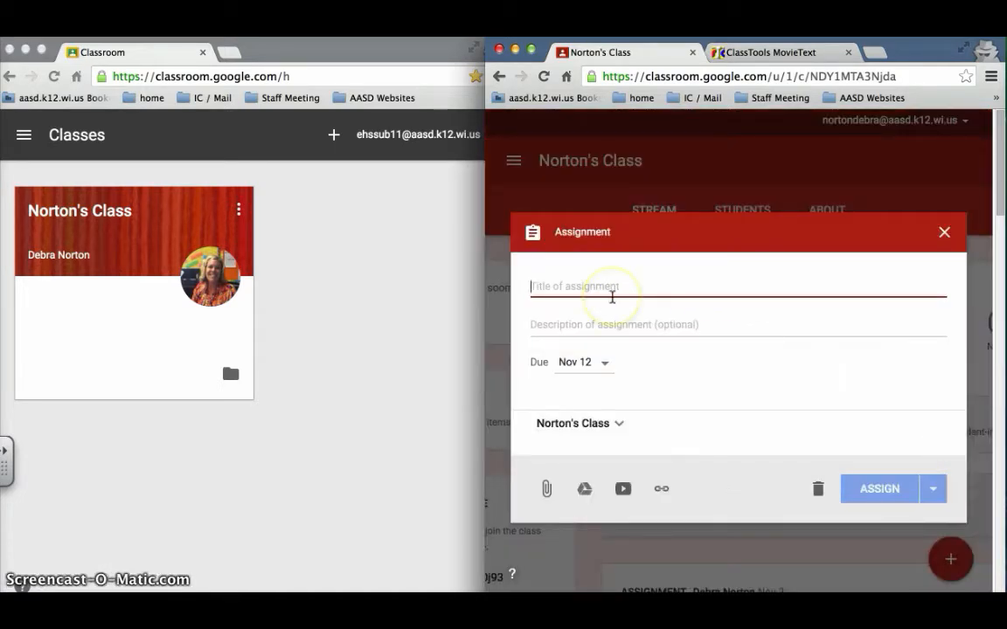
Fill in the assignment as "Movie Text Scroller" with the description "Create a scrolling text . . ." and no due date
left_click(598, 368)
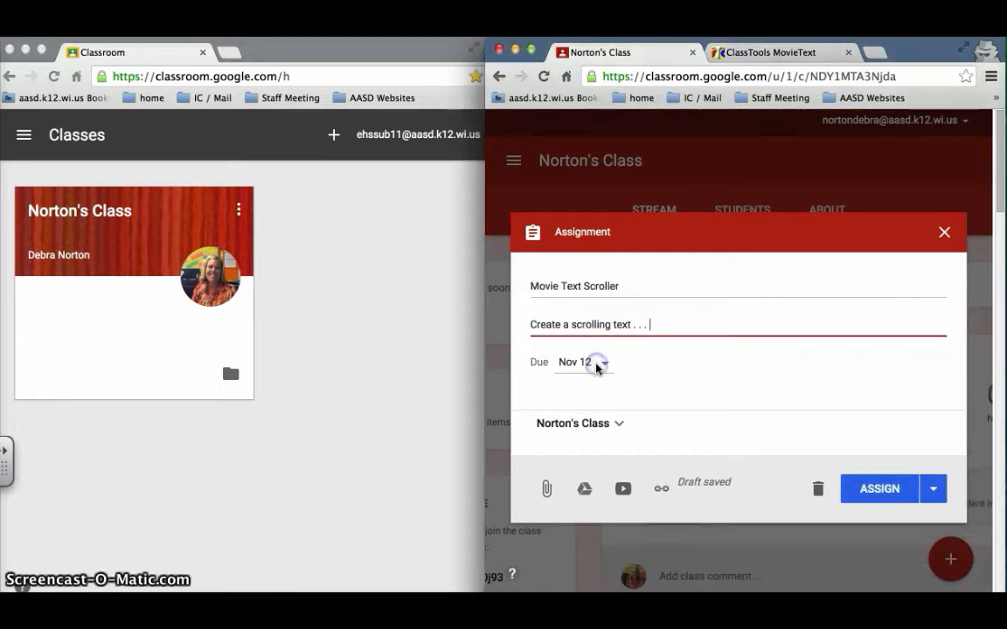
left_click(604, 364)
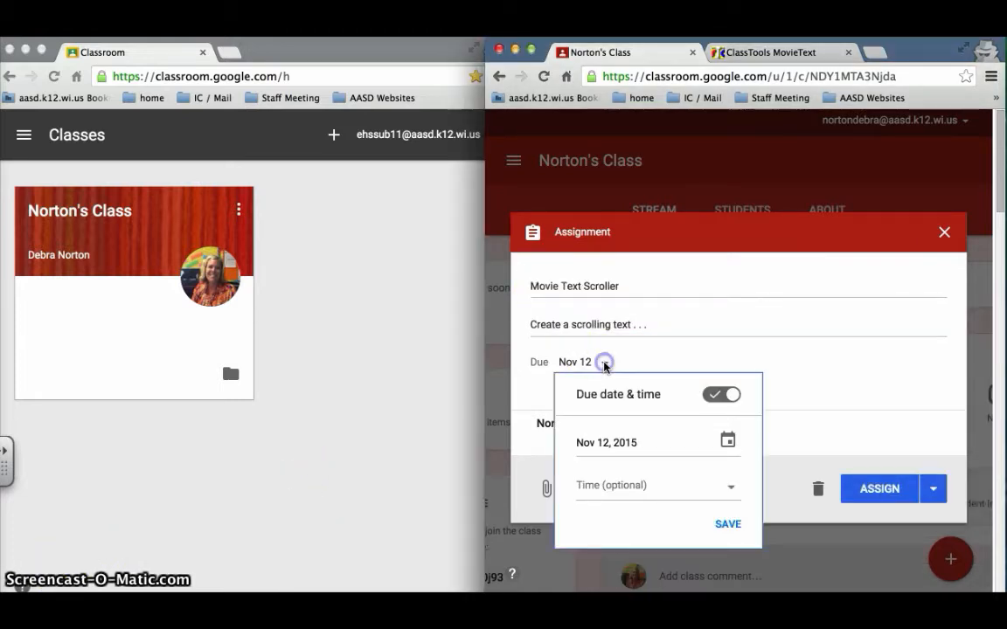
left_click(721, 394)
left_click(772, 367)
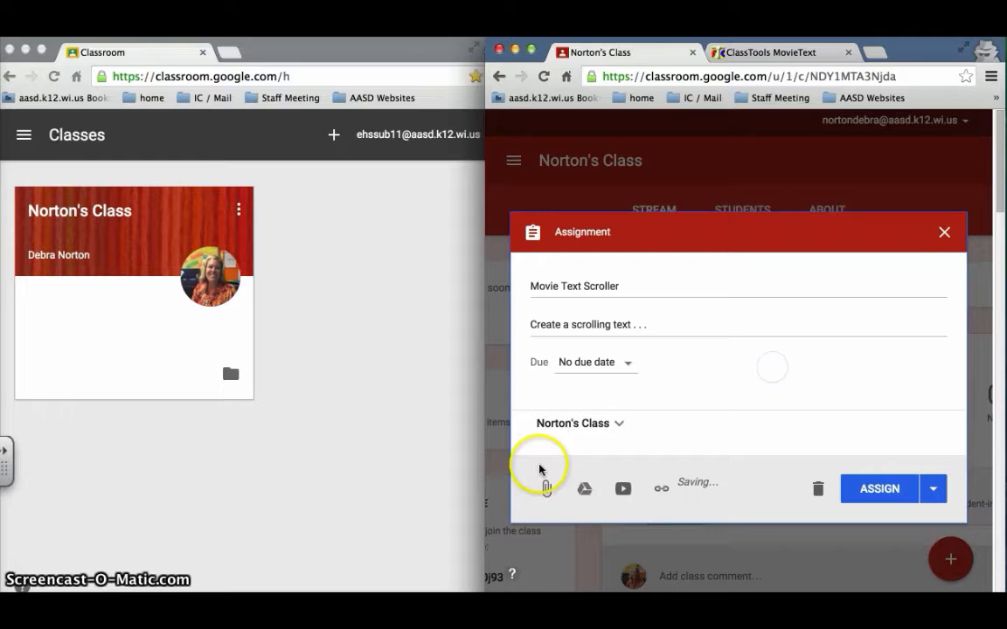
left_click(619, 424)
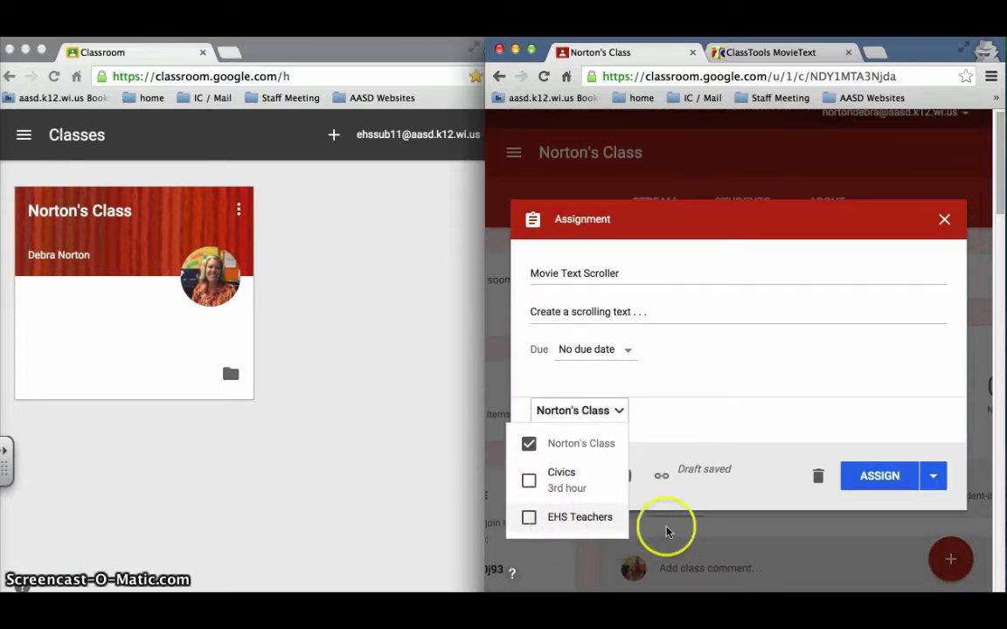
left_click(663, 433)
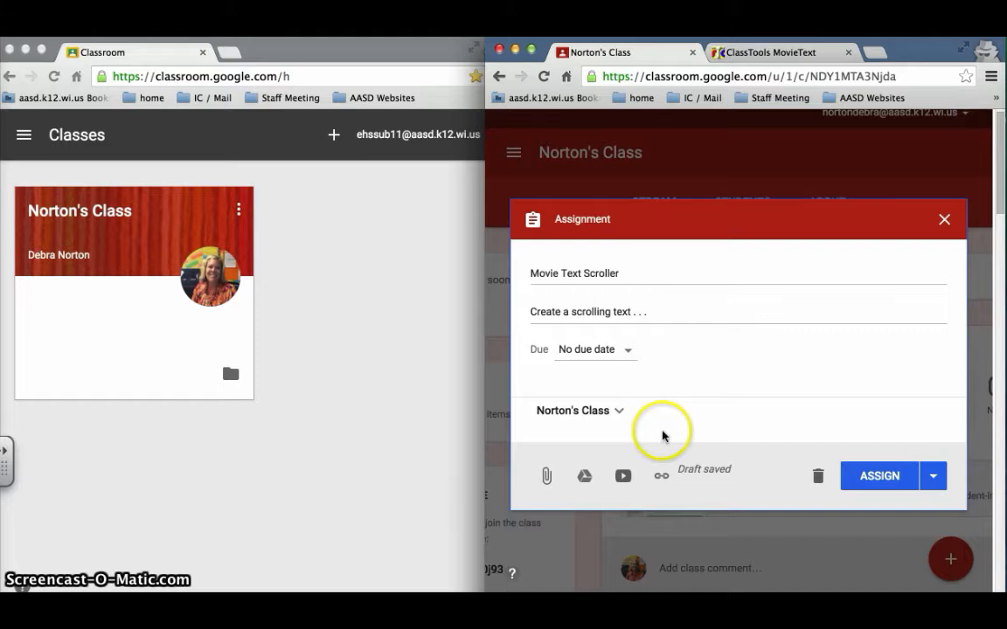
left_click(661, 476)
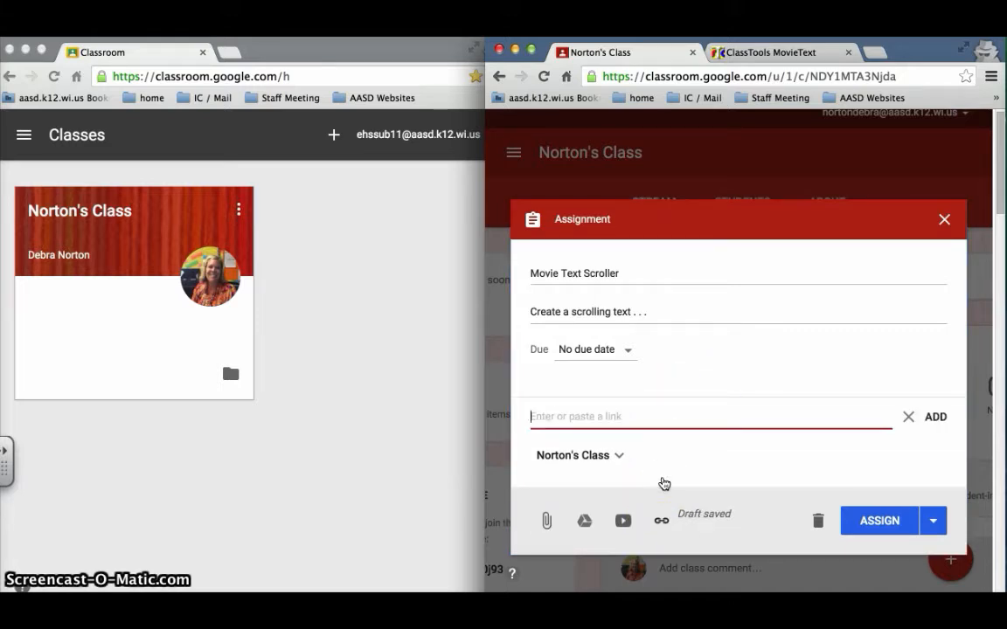
key("Return")
left_click(883, 541)
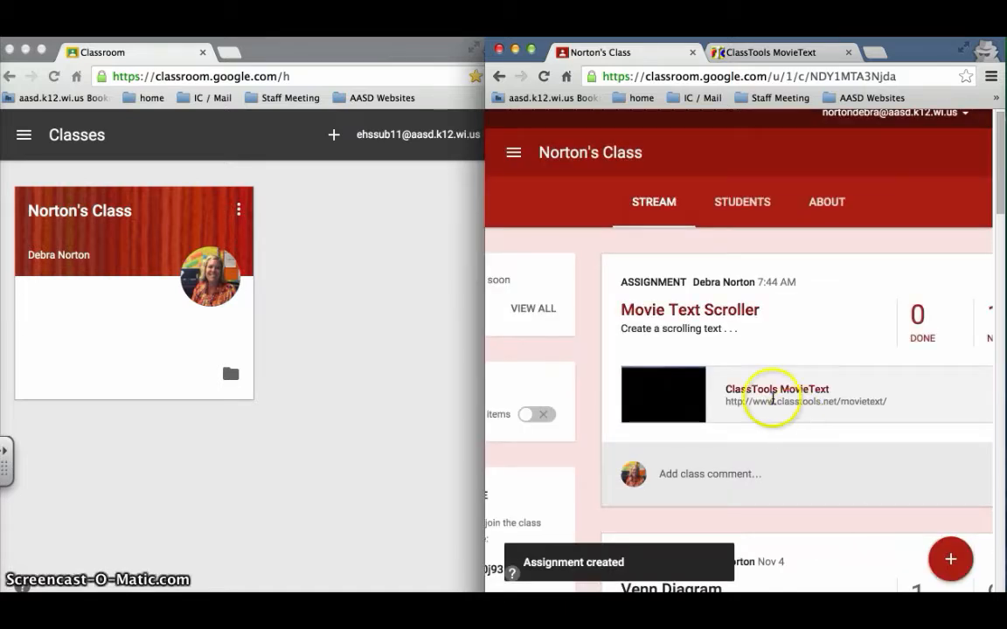
In the student's Classroom window, open the class, widen the window, and open the Movie Text Scroller assignment details
left_click(359, 50)
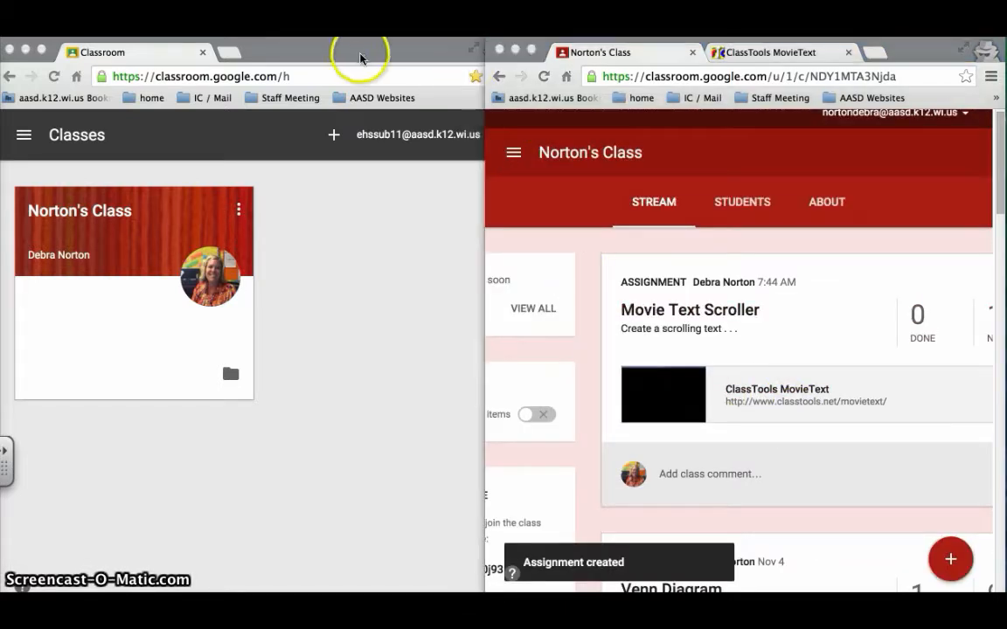
left_click(69, 225)
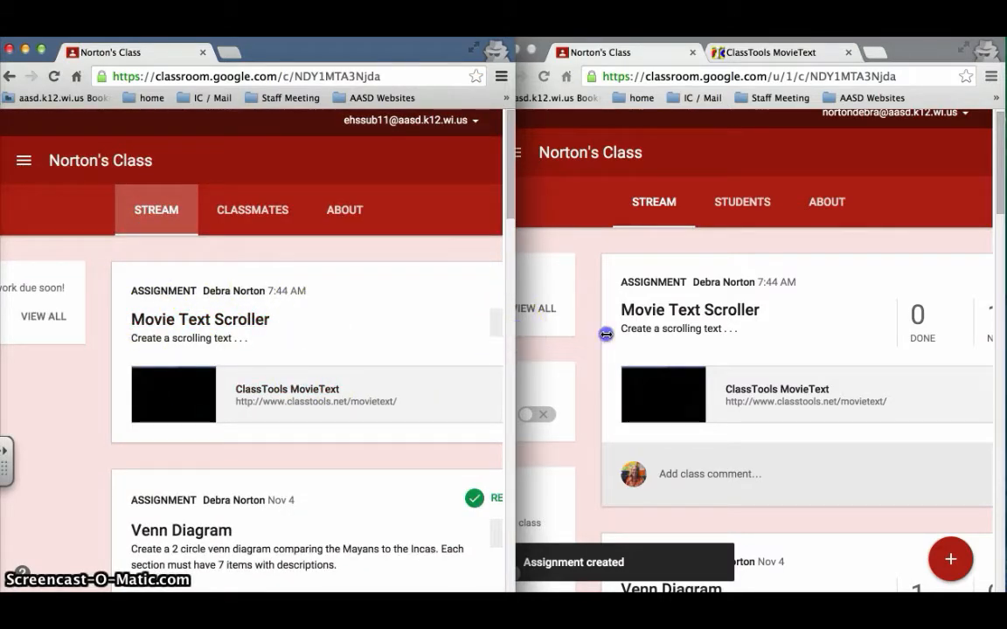
left_click_drag(513, 329, 622, 332)
scroll(539, 287, "down", 3)
left_click(546, 271)
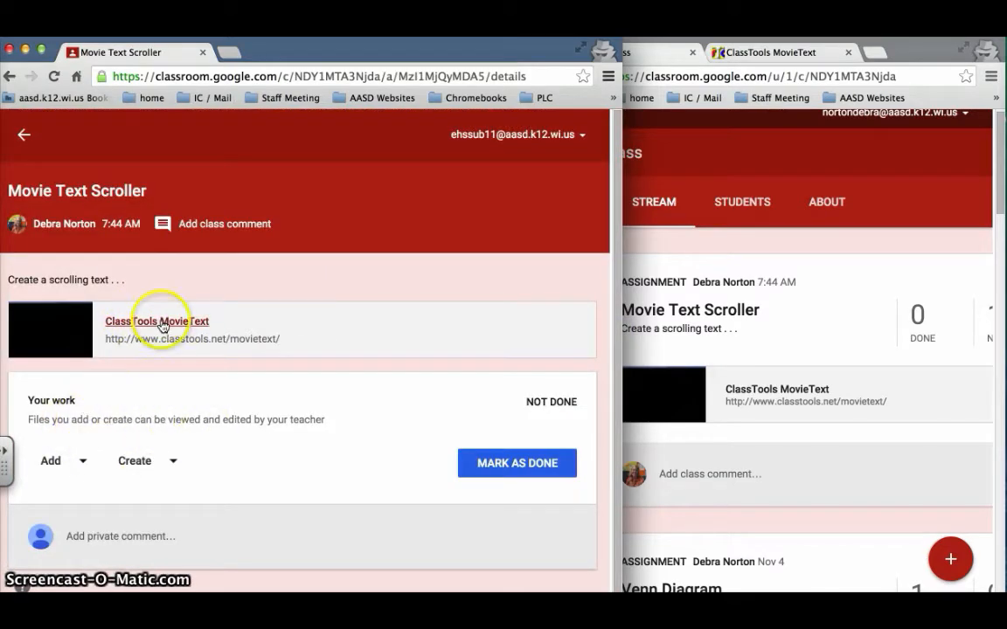
Open the assignment's ClassTools MovieText link, bring up the text editor, and review the sample text down to the portrait picture
left_click(162, 323)
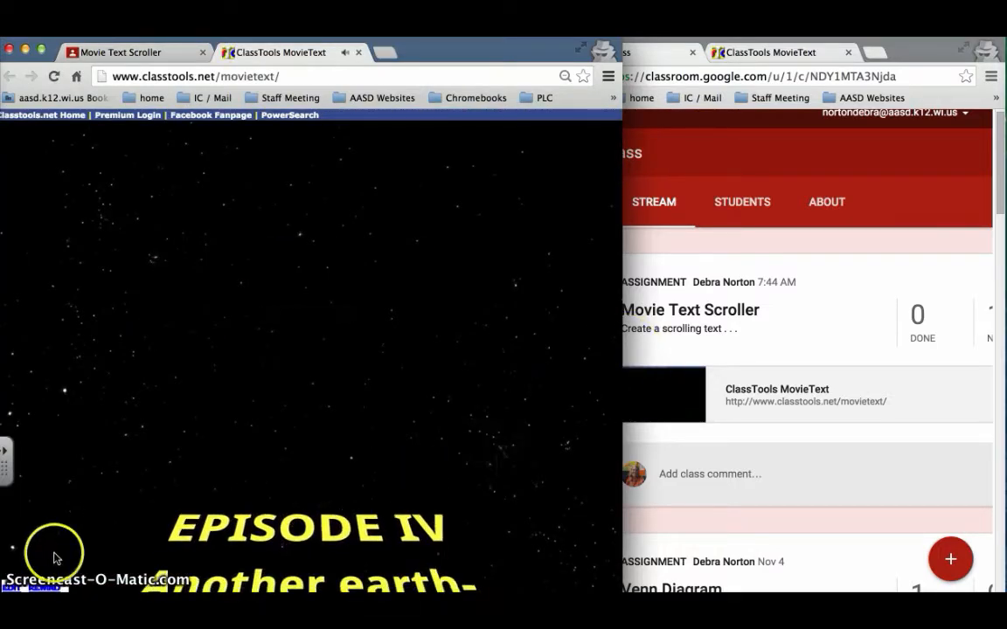
left_click(9, 584)
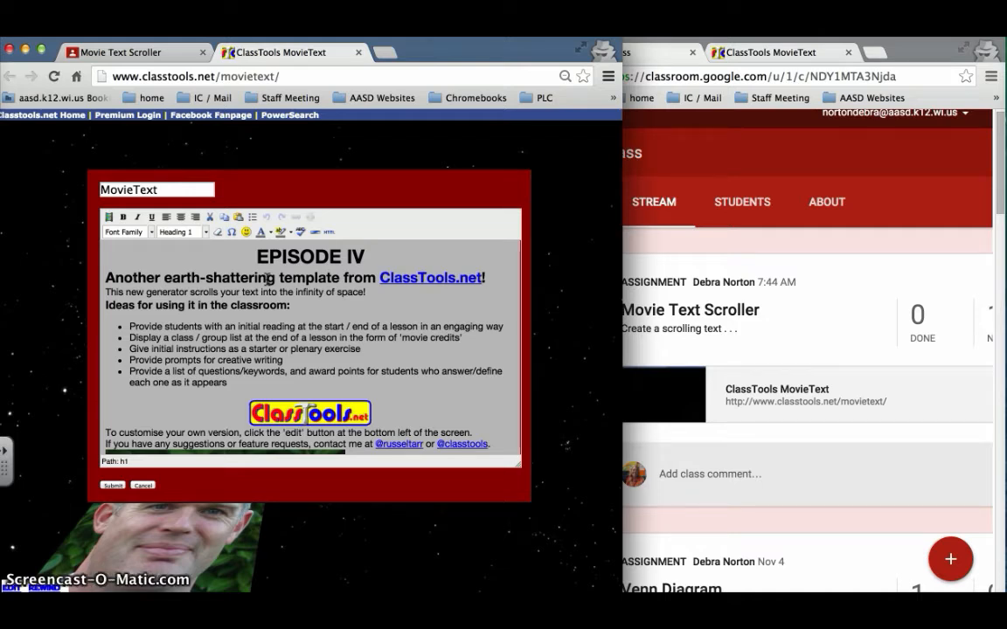
scroll(416, 356, "down", 4)
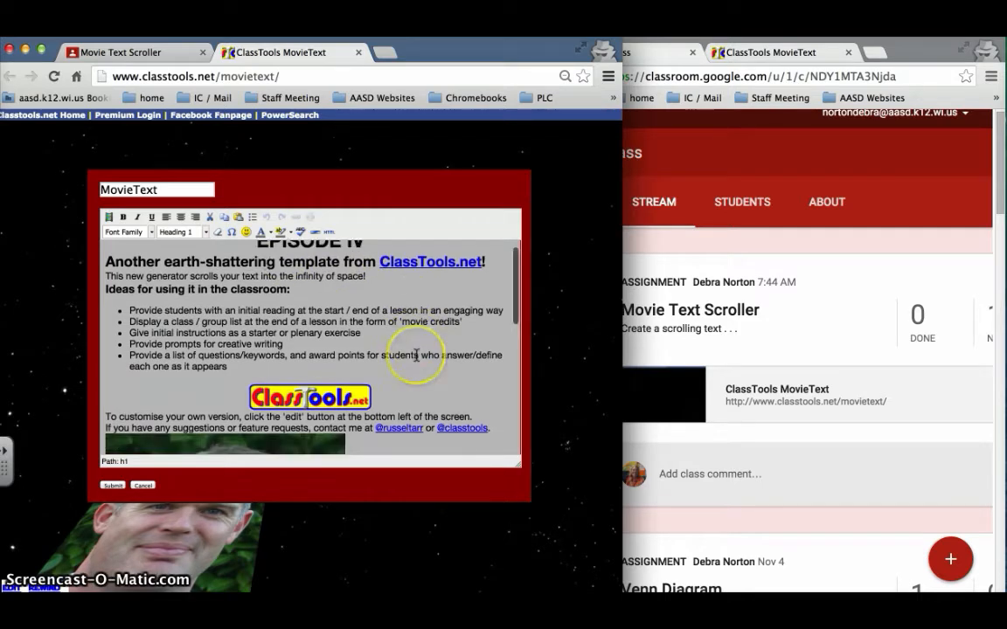
scroll(416, 356, "down", 3)
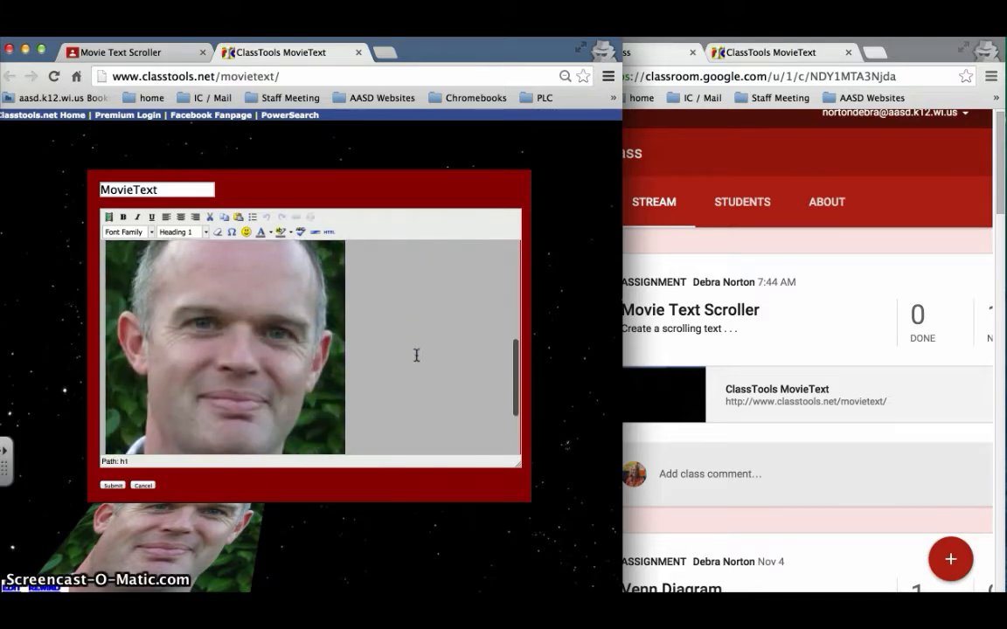
Delete the sample text and pictures below the "EPISODE IV" heading
left_click(363, 381)
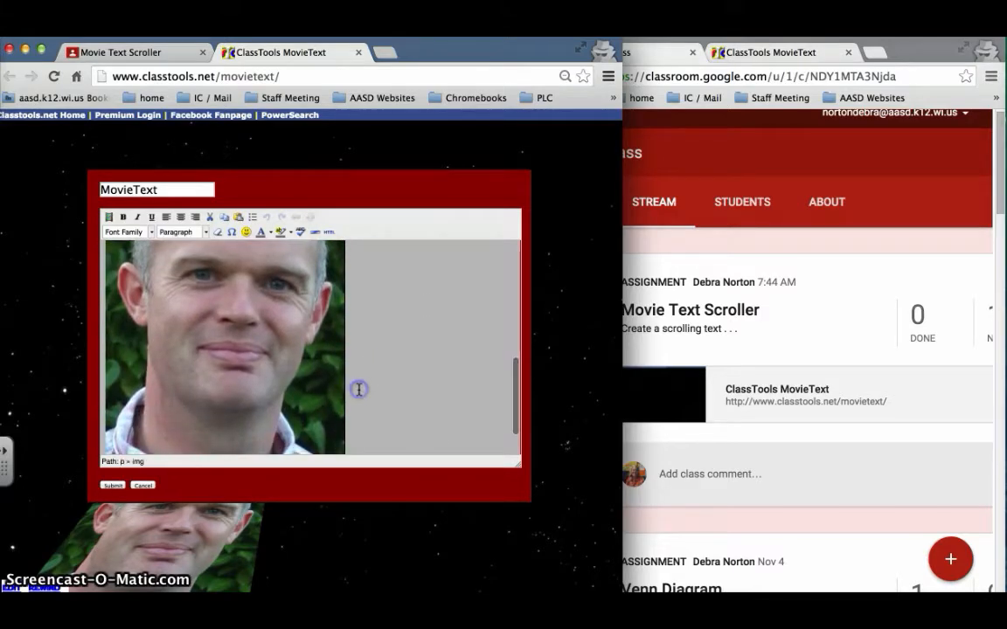
left_click_drag(359, 389, 299, 381)
key("BackSpace")
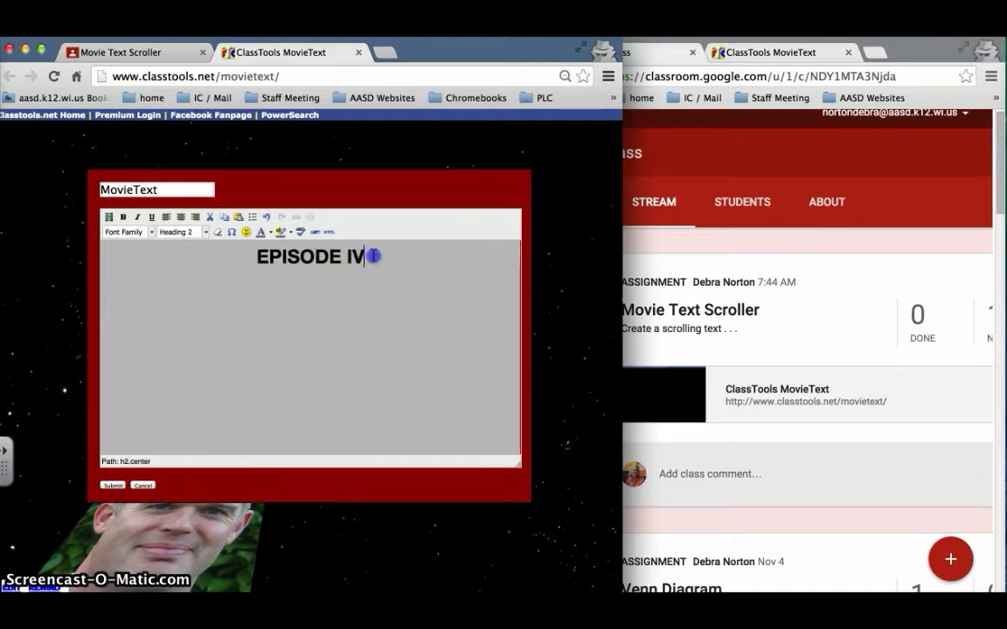
With the "EPISODE IV" heading selected, examine the heading formats, the link settings, and the embedded media types
left_click(226, 257)
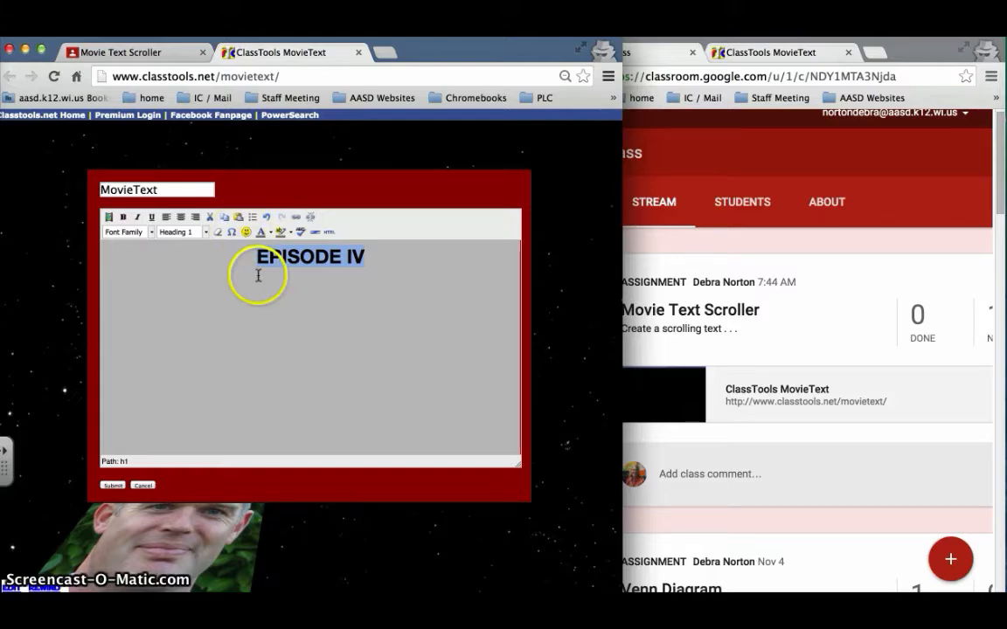
left_click(202, 232)
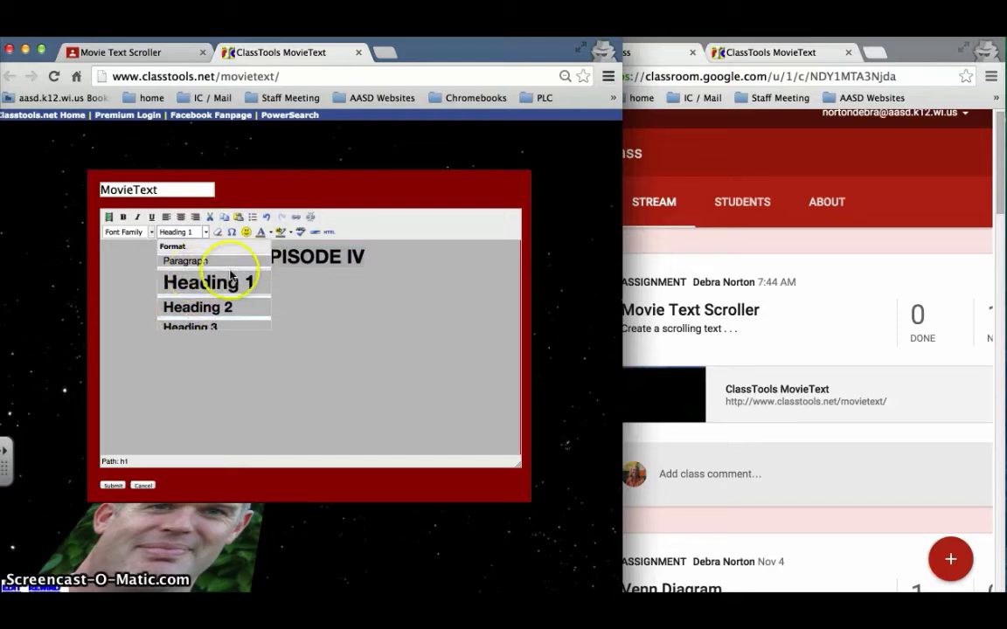
left_click(346, 297)
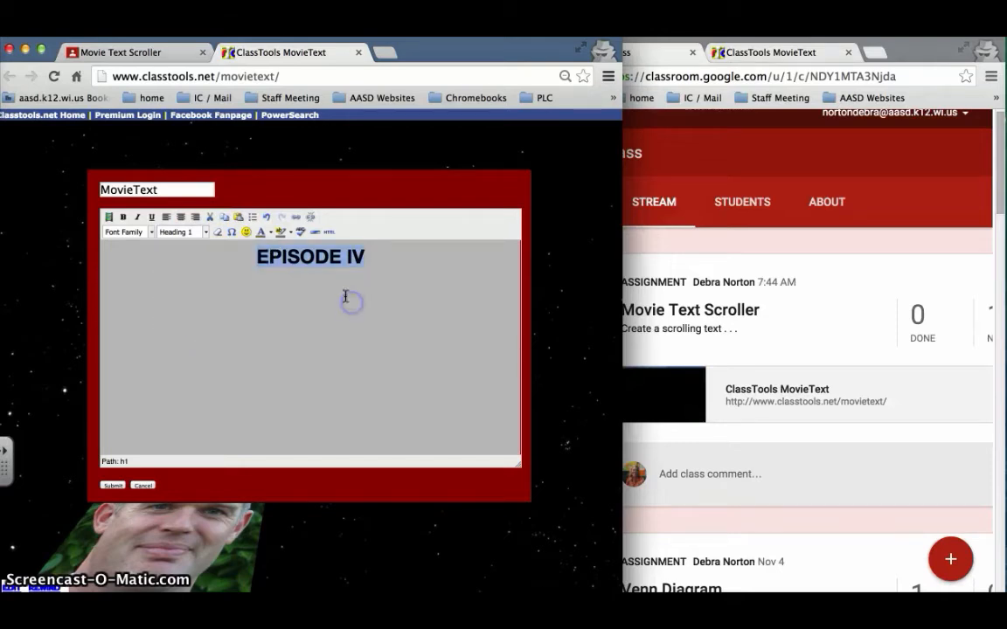
left_click(297, 218)
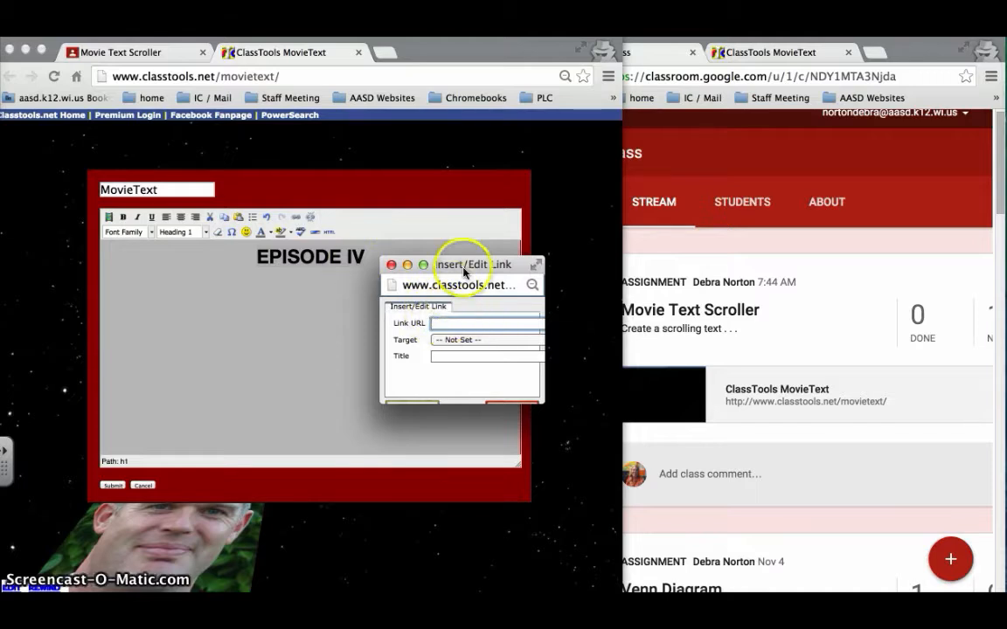
left_click(391, 265)
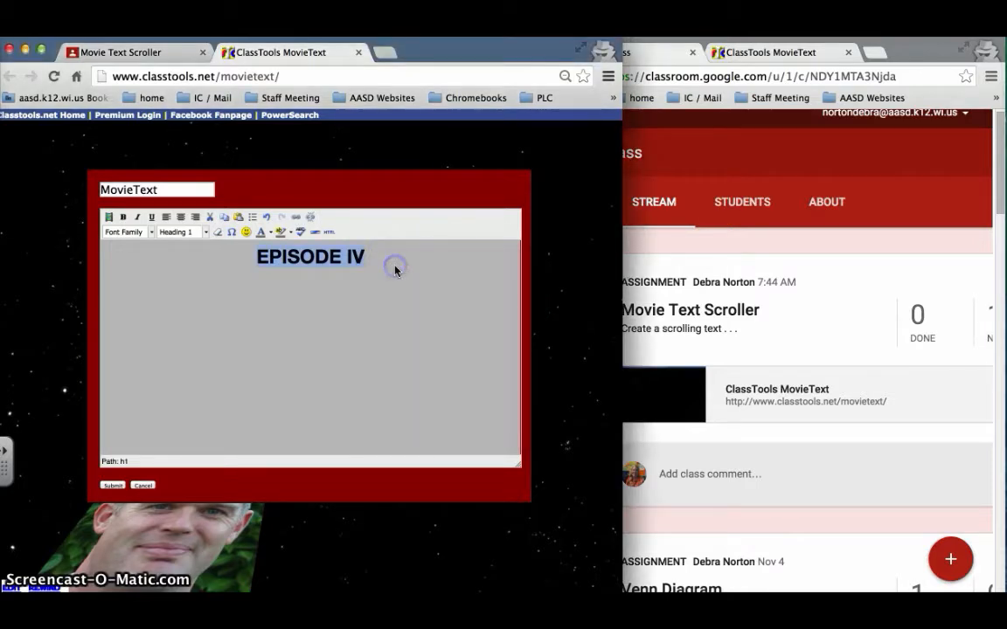
left_click(105, 218)
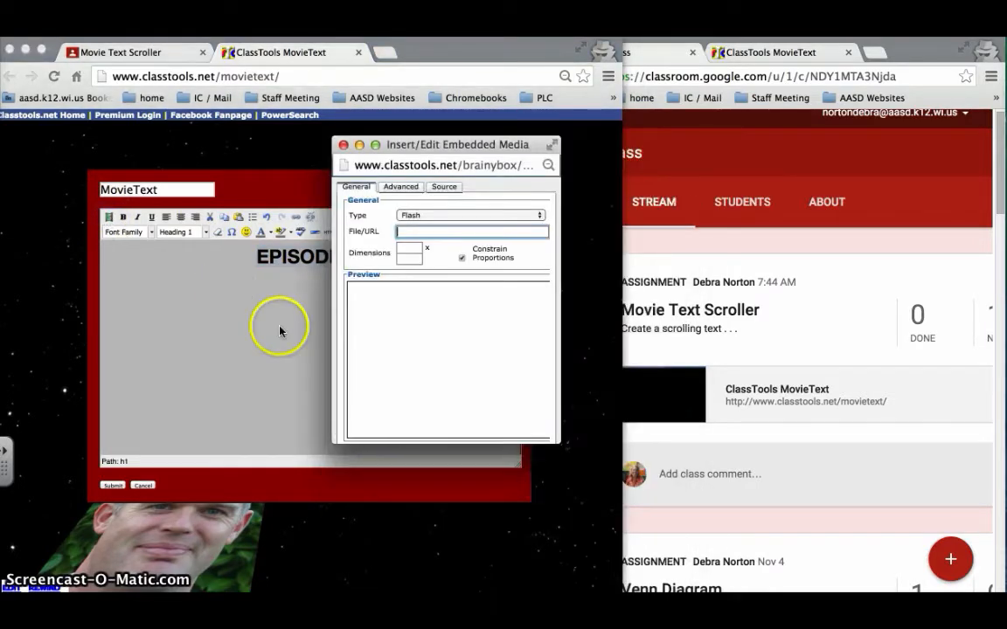
left_click(433, 214)
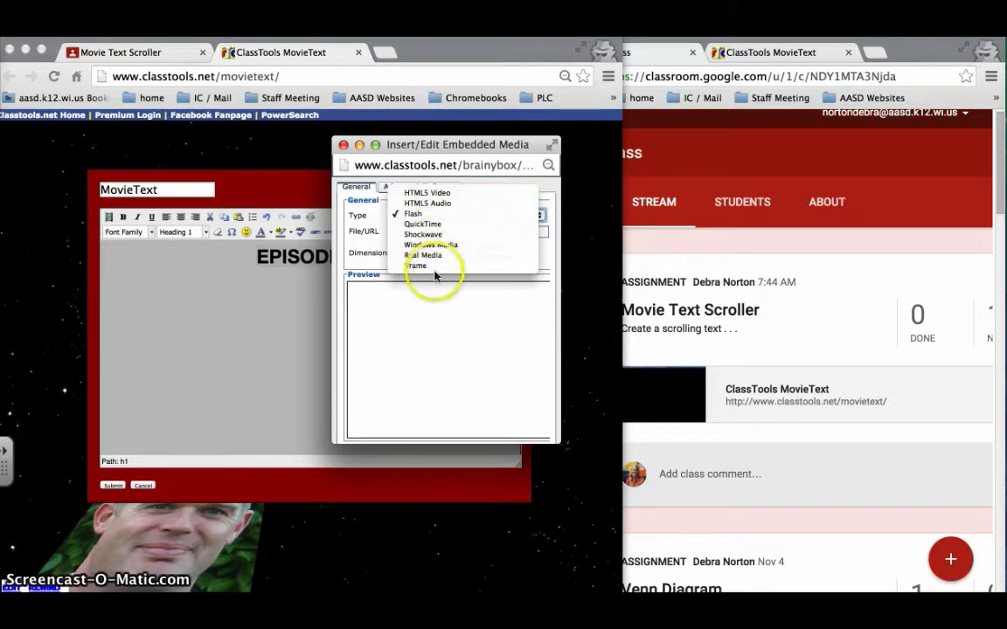
left_click(343, 145)
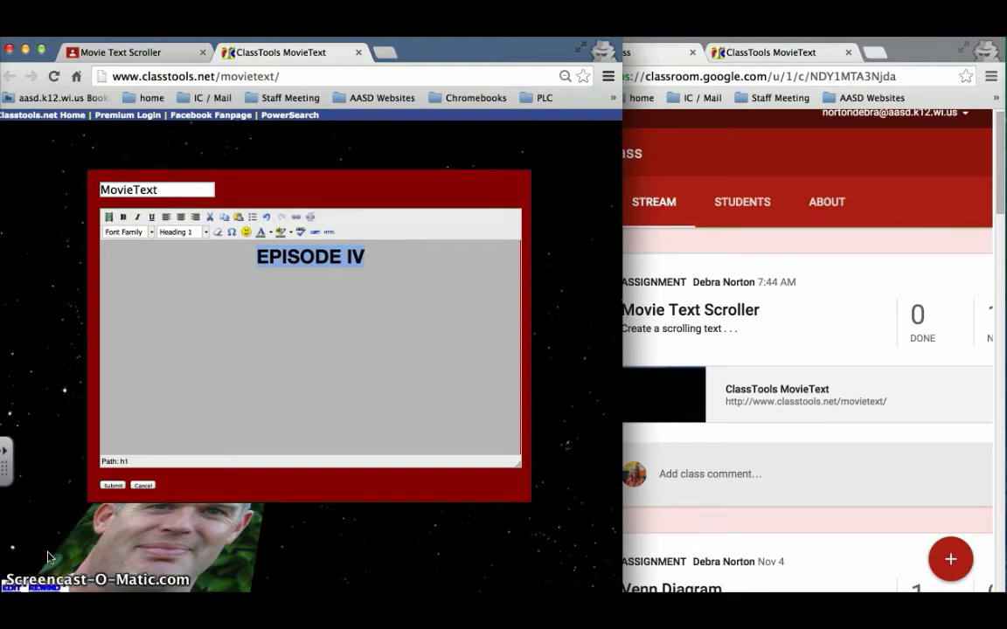
Replace the "EPISODE IV" heading with the copied YouTube channel presentation text, including its links
left_click(382, 258)
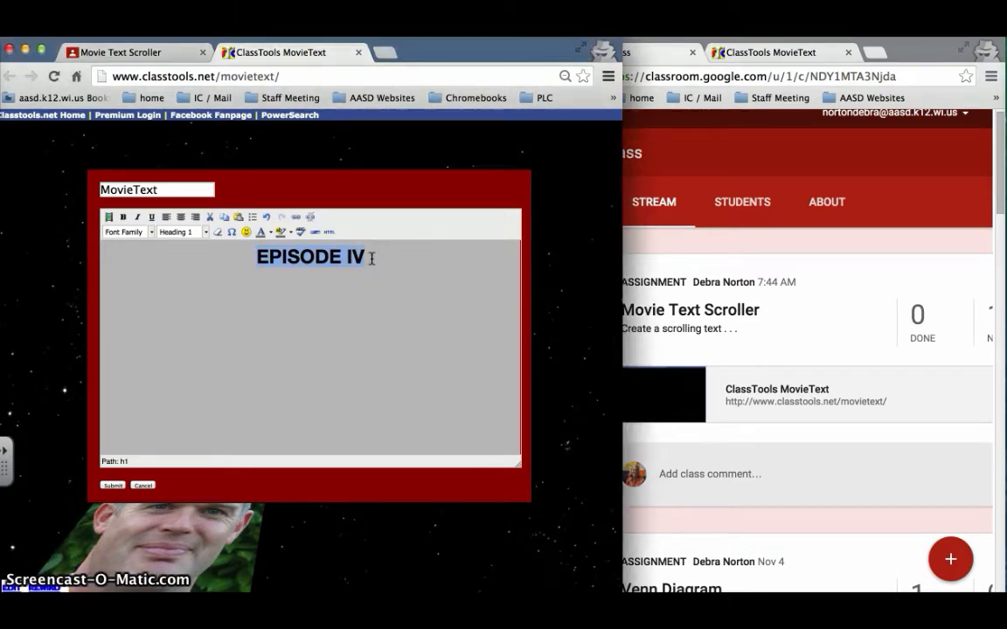
key("ctrl+v")
left_click(412, 278)
scroll(460, 351, "down", 2)
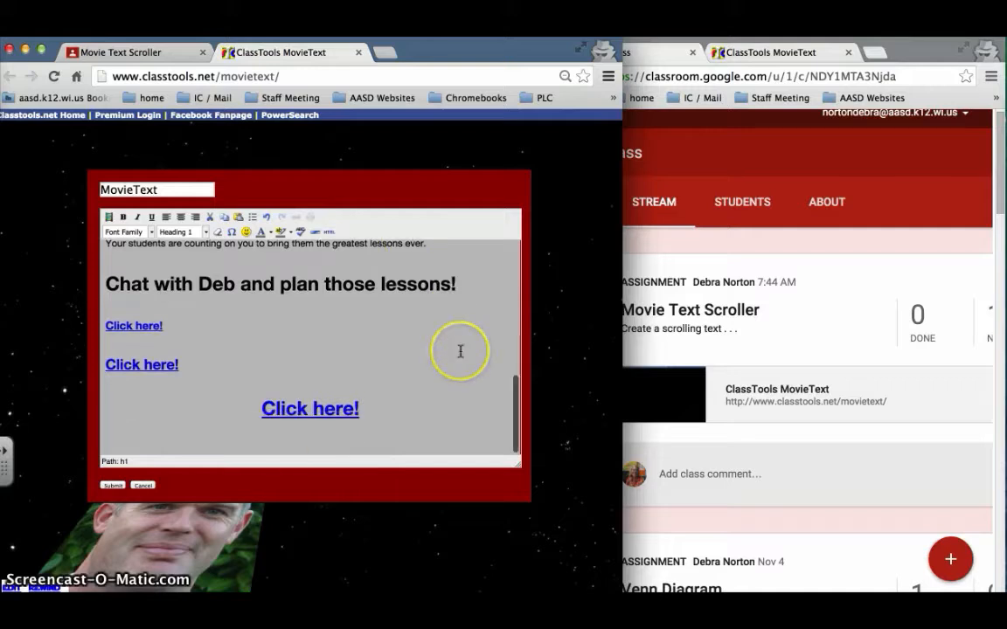
Center the whole presentation text, keeping the bulleted list of video links left-aligned
left_click_drag(377, 411, 102, 199)
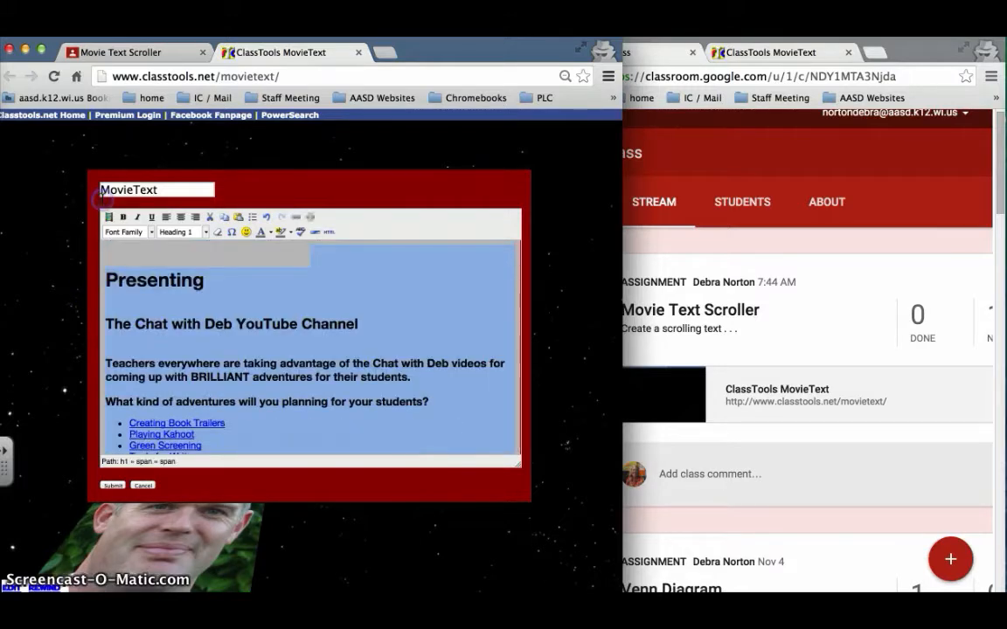
left_click(180, 217)
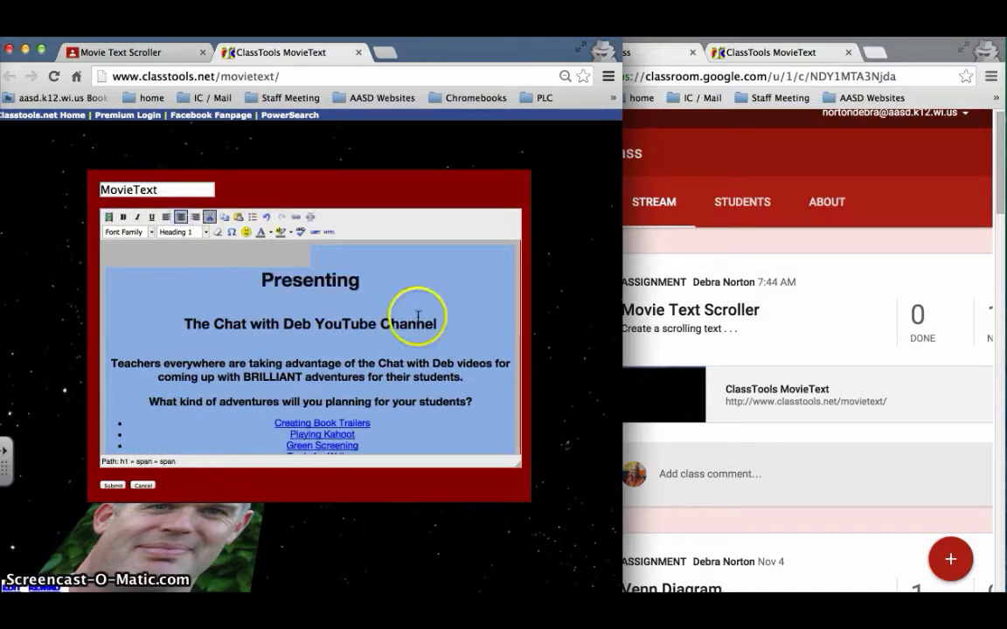
left_click(308, 258)
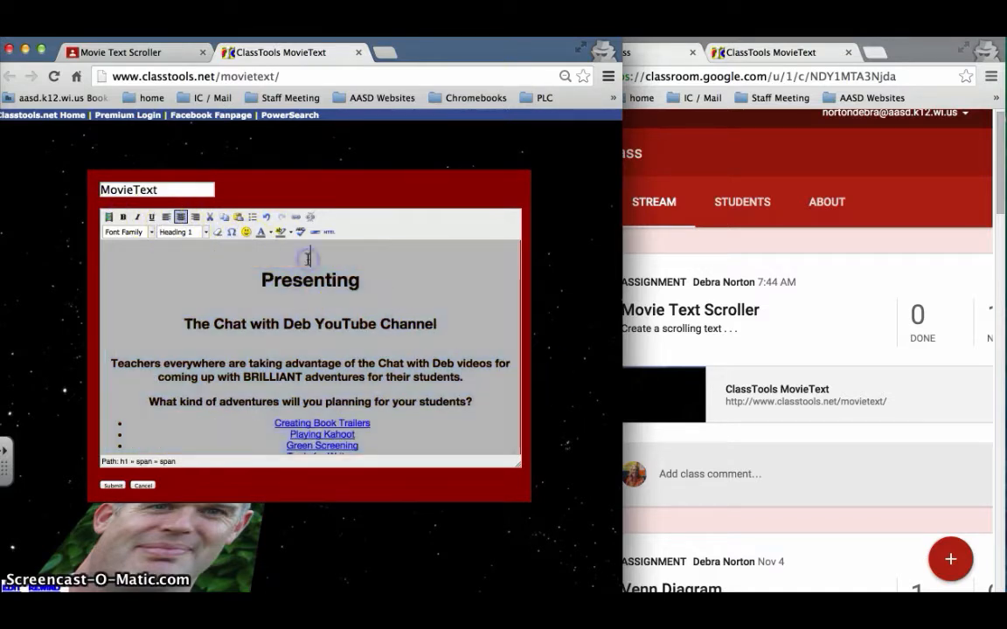
scroll(396, 292, "down", 3)
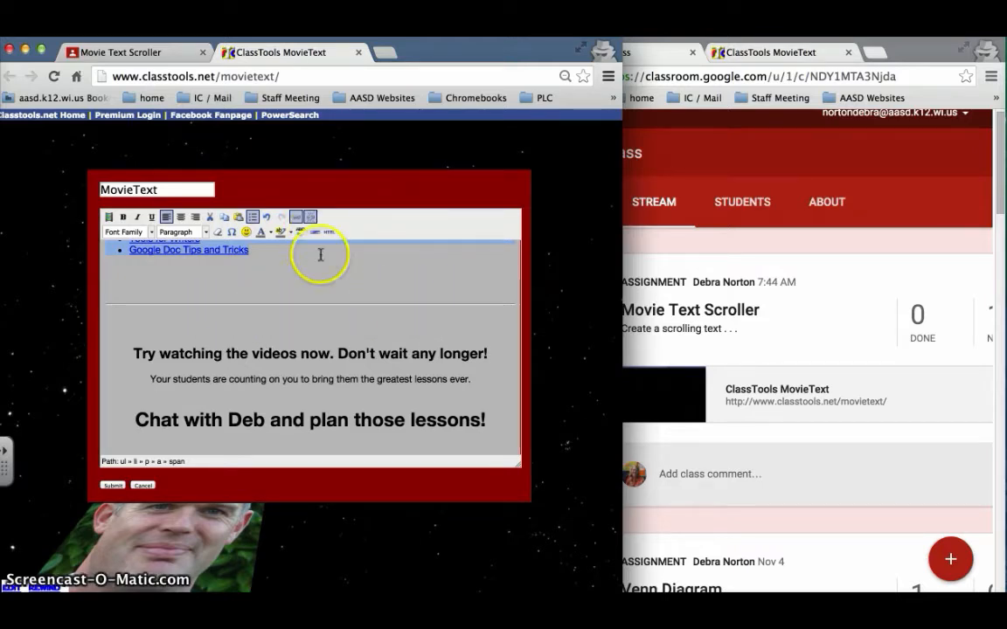
Check the link settings of the largest "Click here!" line and submit the edited scroller text
scroll(320, 255, "up", 2)
scroll(321, 254, "up", 1)
scroll(320, 255, "down", 5)
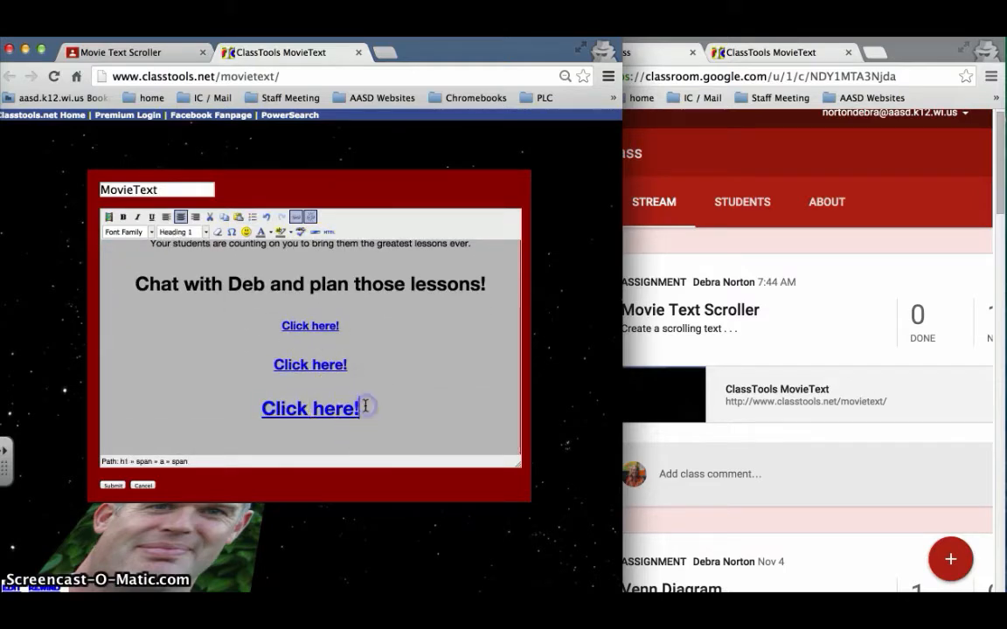
left_click_drag(319, 406, 242, 406)
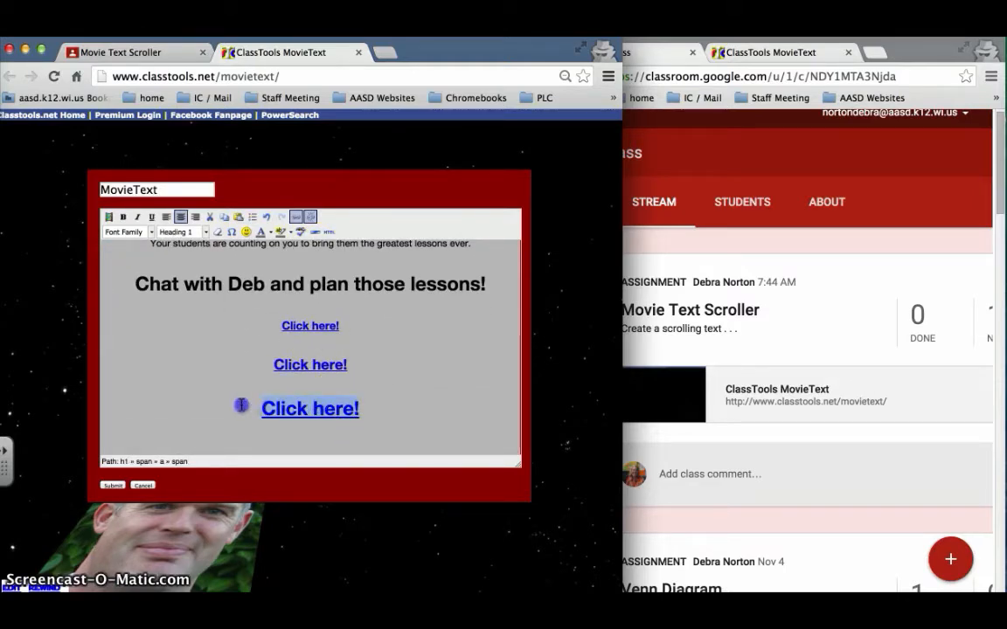
left_click(294, 217)
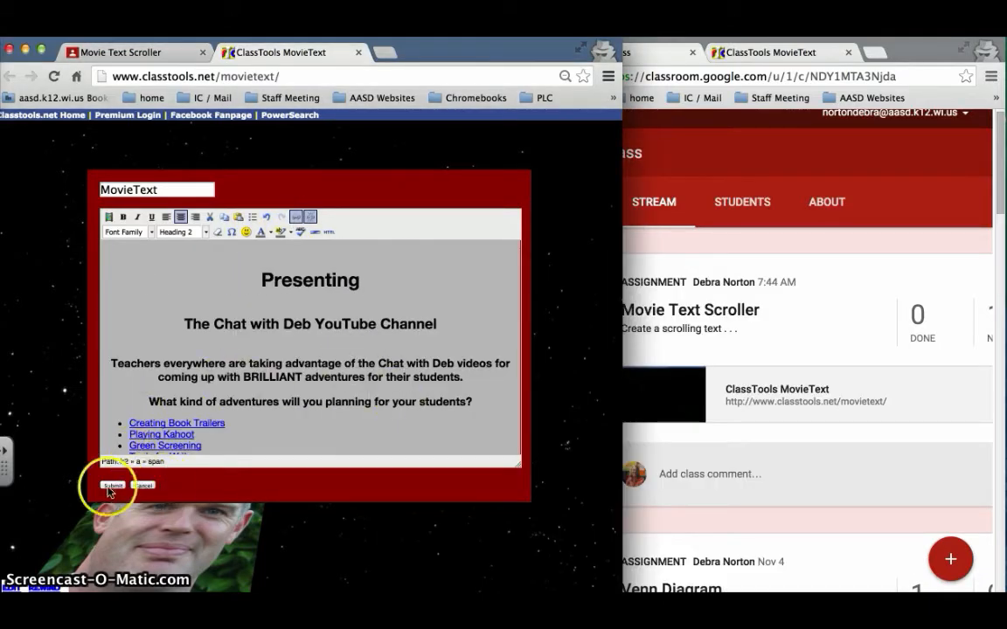
left_click(106, 485)
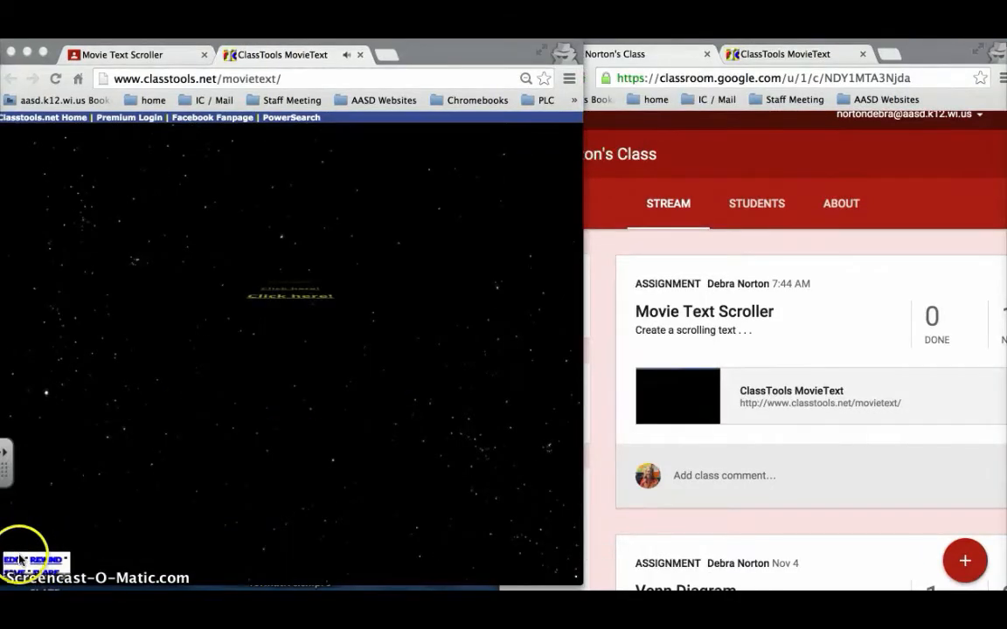
Save the scroller with an editing password and load it at its unique address
left_click(16, 575)
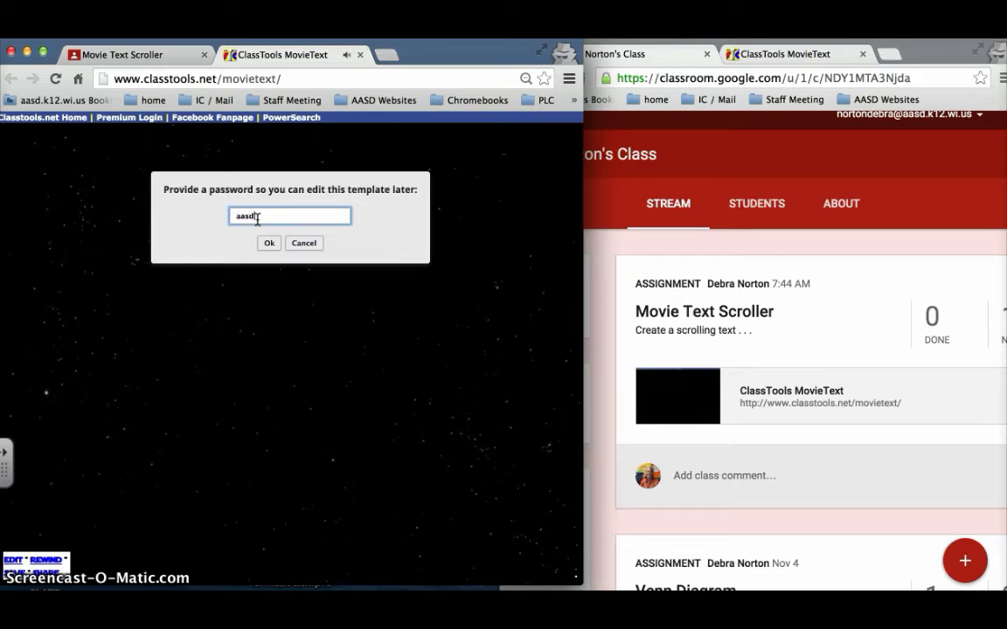
left_click(269, 243)
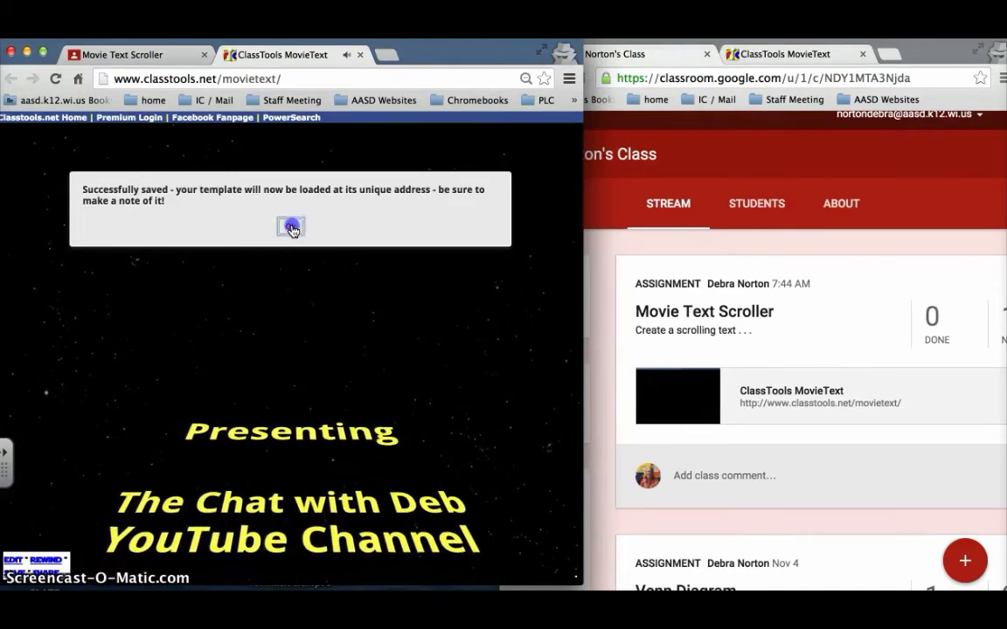
left_click(291, 229)
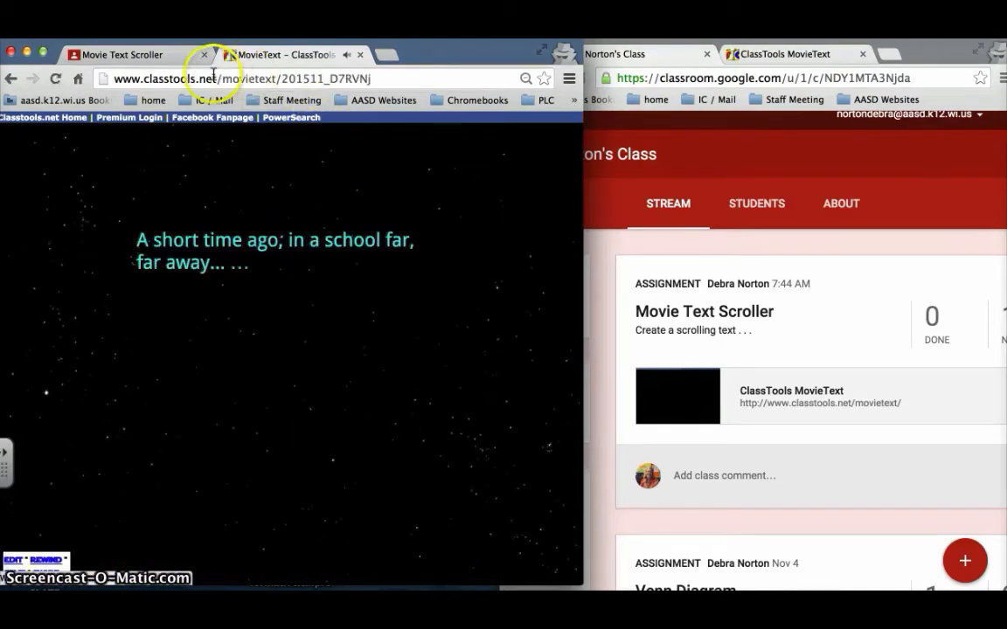
Select the saved scroller's web address and bookmark the page
left_click(392, 79)
left_click_drag(392, 79, 103, 78)
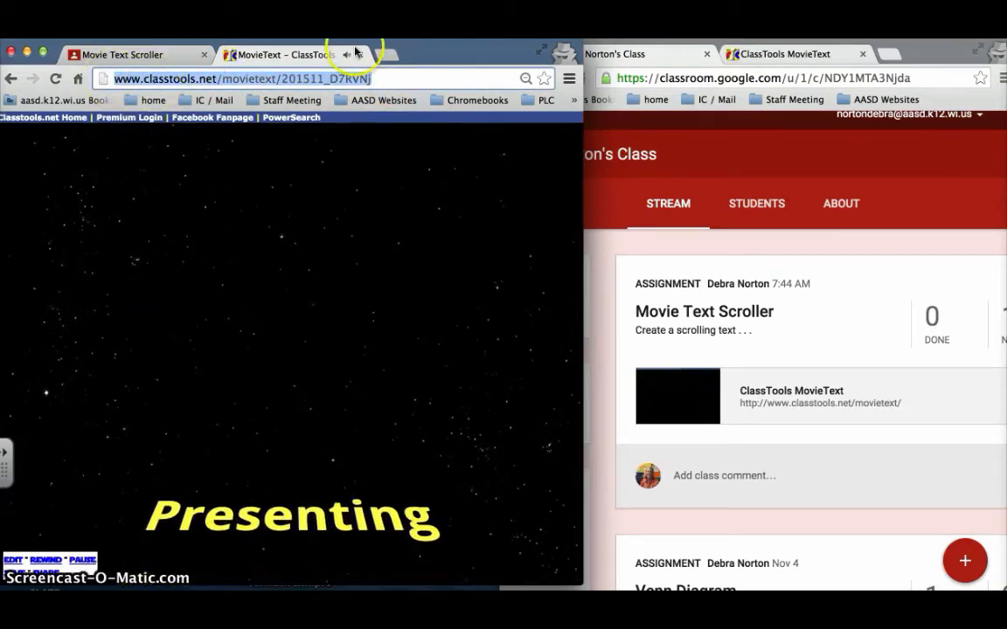
left_click(548, 80)
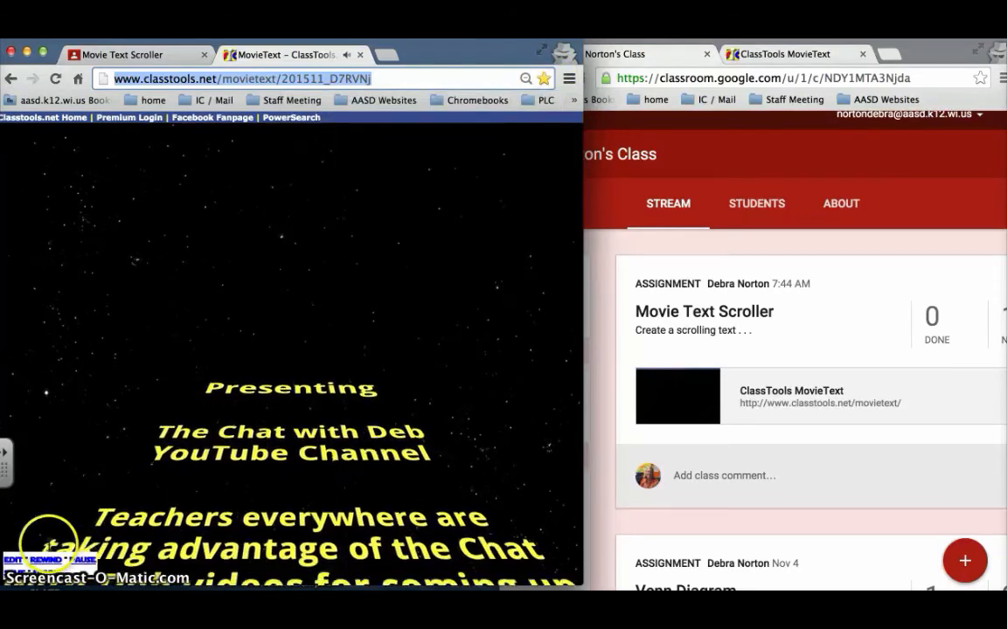
Get the scroller's URL from the URL link and embed code sharing option and copy it
left_click(45, 574)
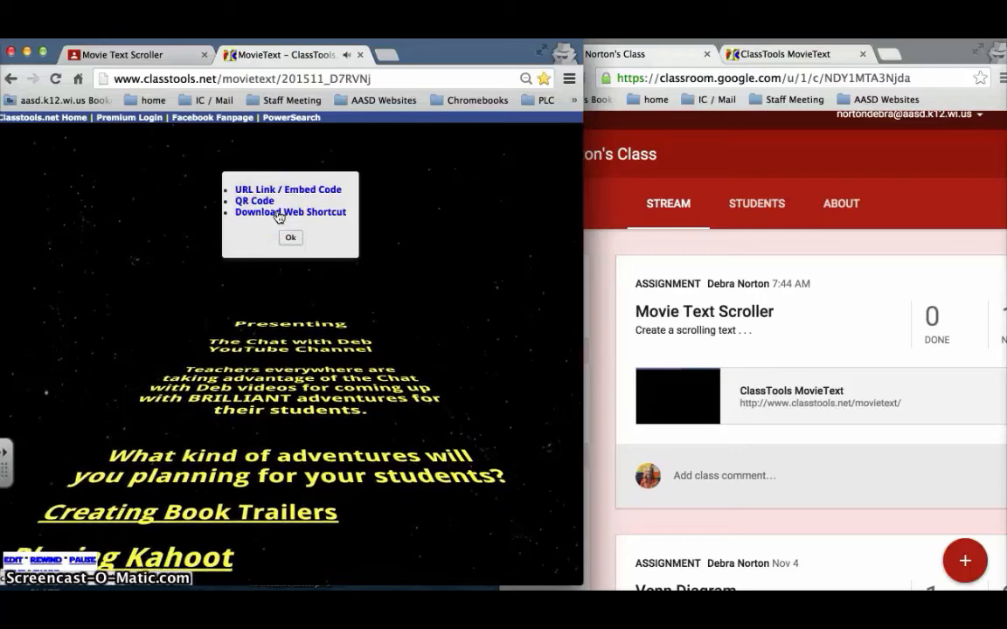
left_click(258, 191)
left_click(179, 201)
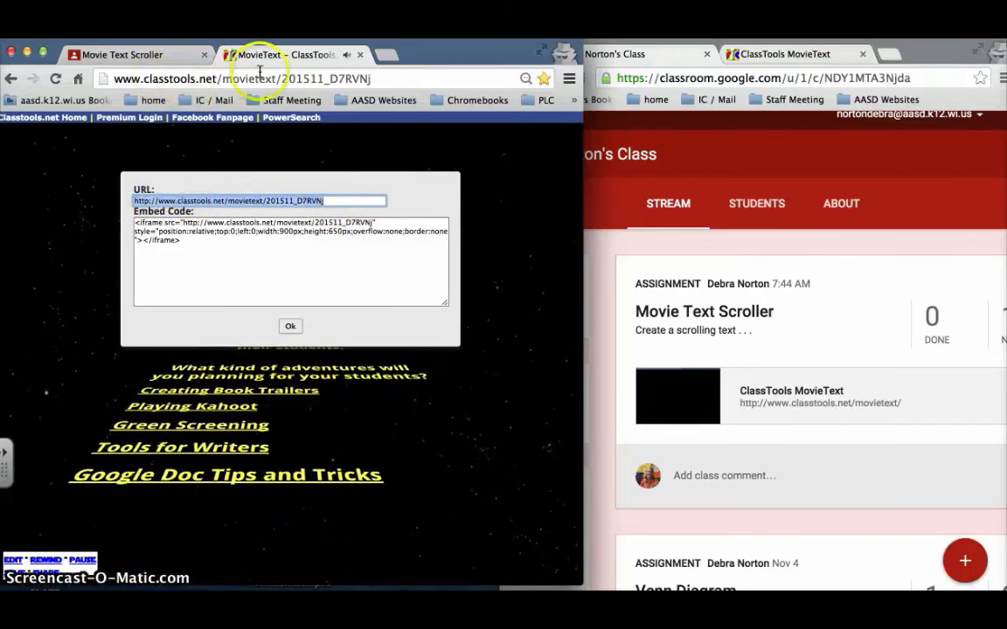
left_click(288, 328)
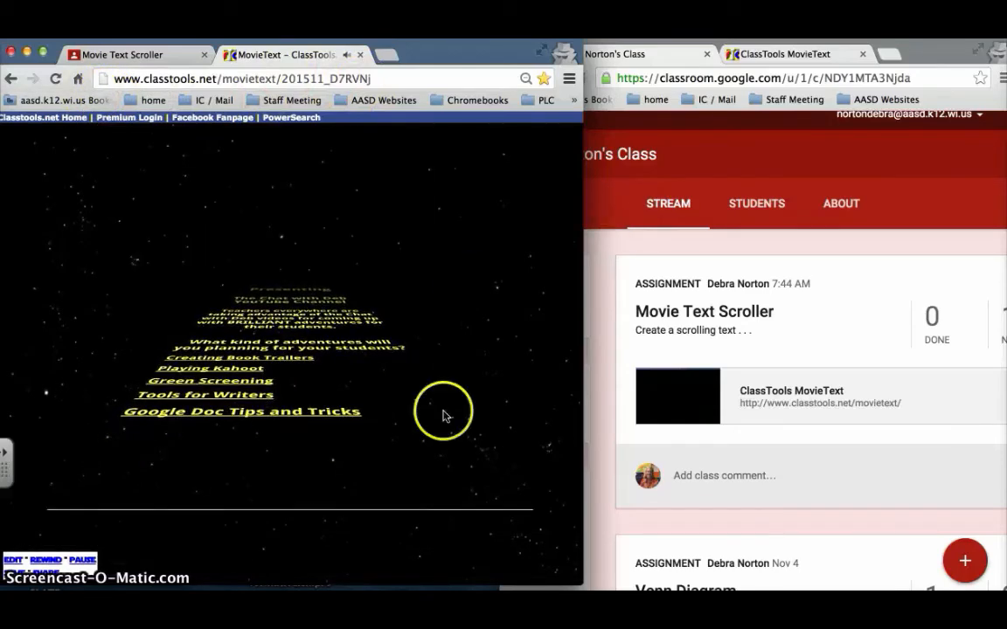
Attach the copied scroller link to the student's work on the Movie Text Scroller assignment in Google Classroom
left_click(152, 55)
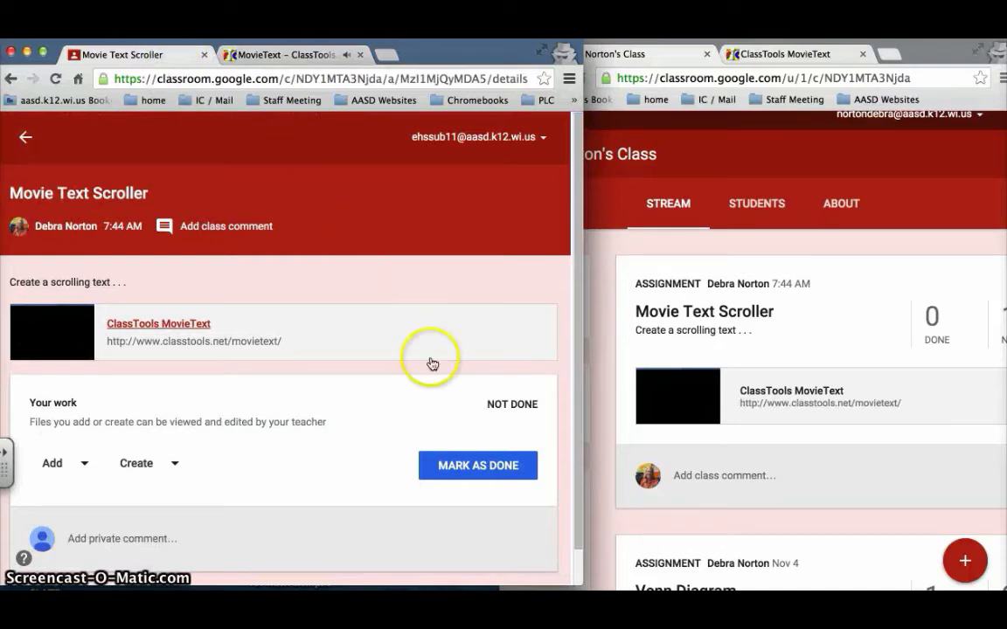
left_click(56, 463)
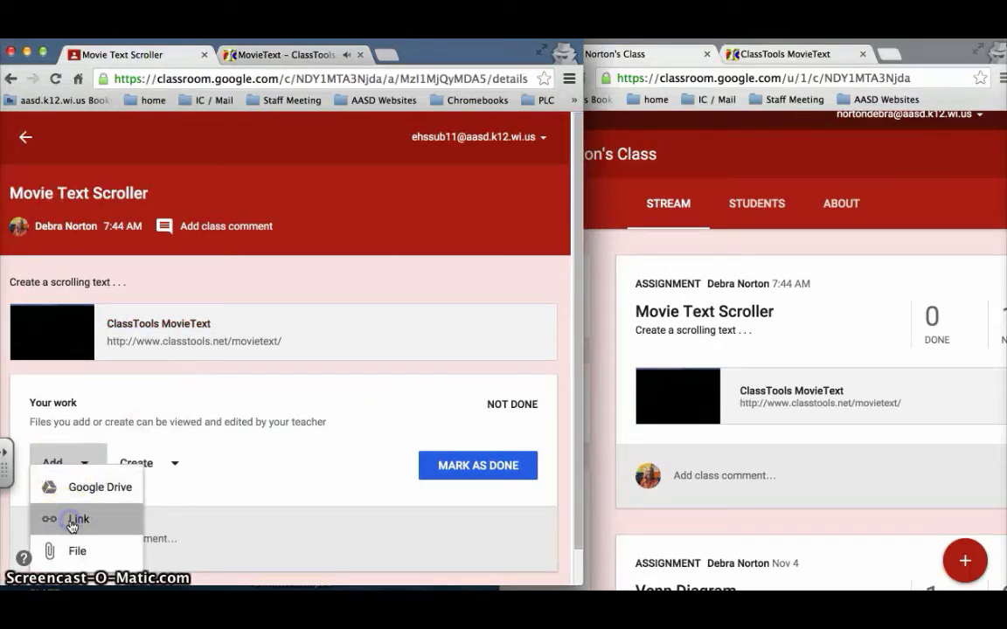
left_click(73, 522)
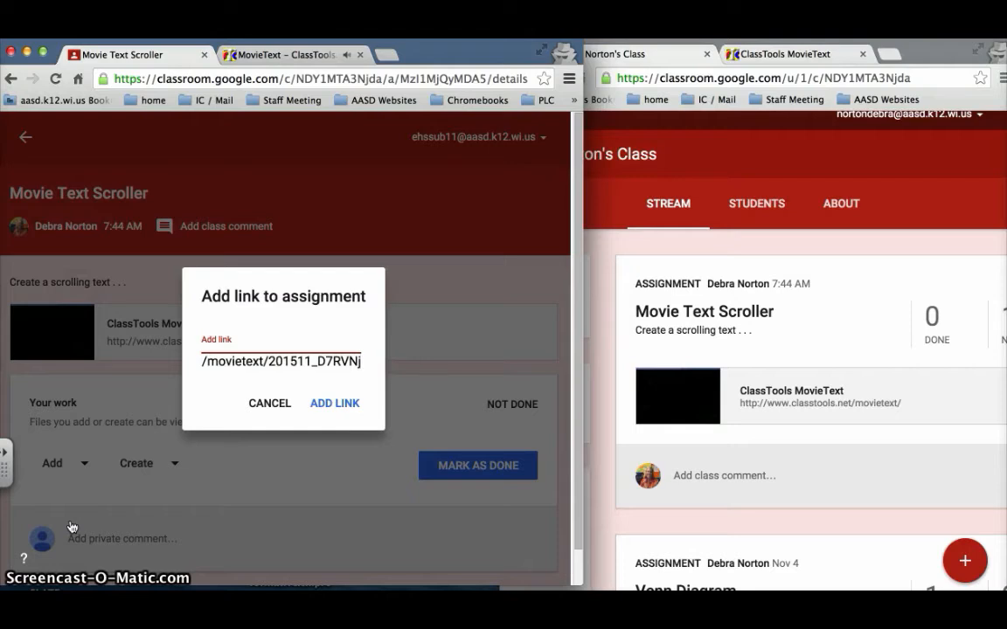
left_click(337, 404)
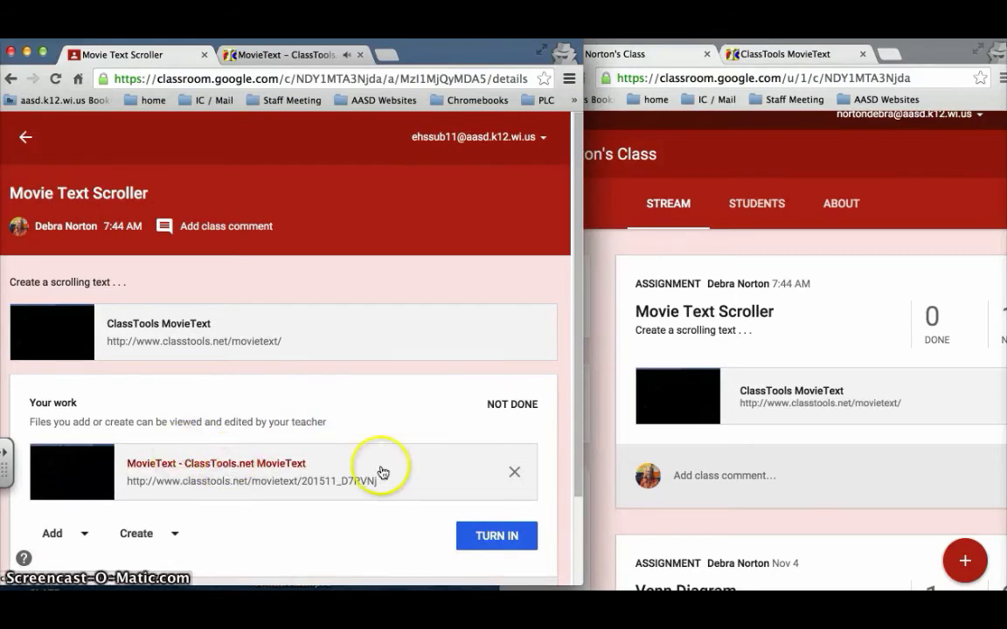
Turn in the assignment with the attached MovieText link and confirm the submission
scroll(382, 470, "down", 1)
left_click(480, 495)
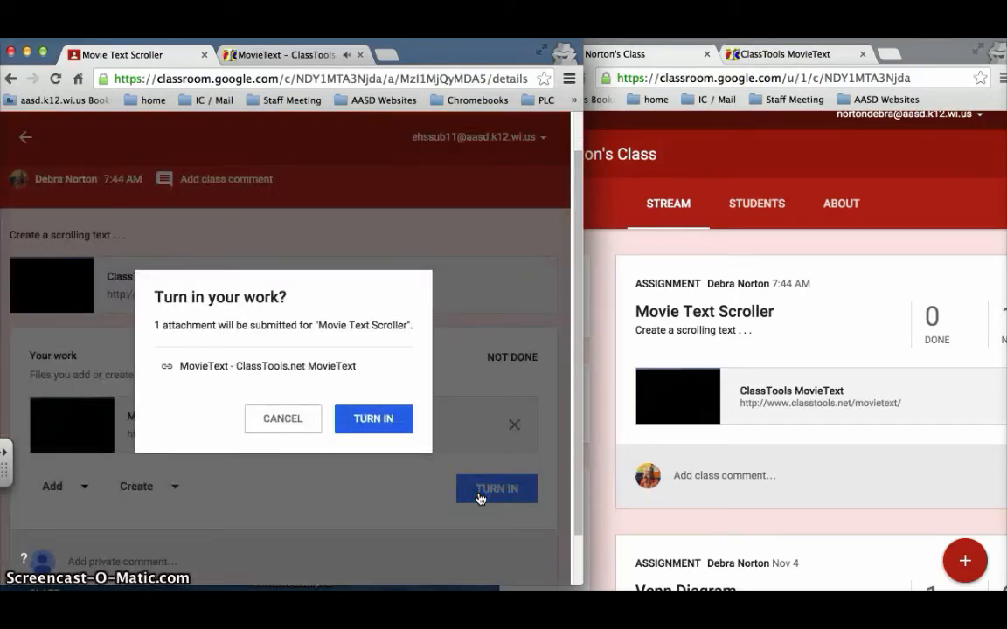
left_click(376, 426)
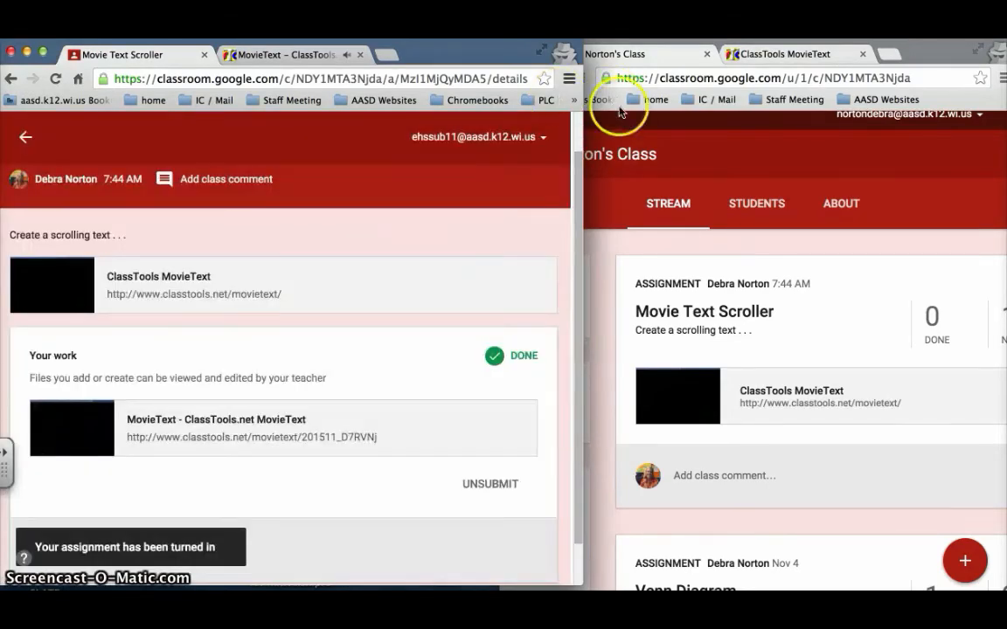
In the teacher's Classroom, open the completed Movie Text Scroller submission, view the student's linked scroller, and close it
left_click(942, 57)
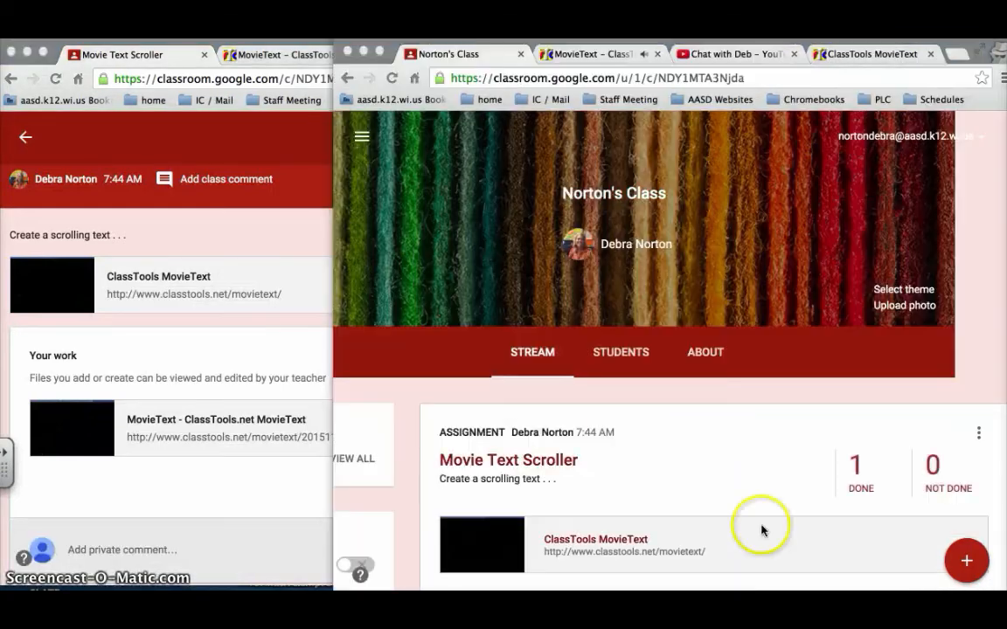
left_click(860, 486)
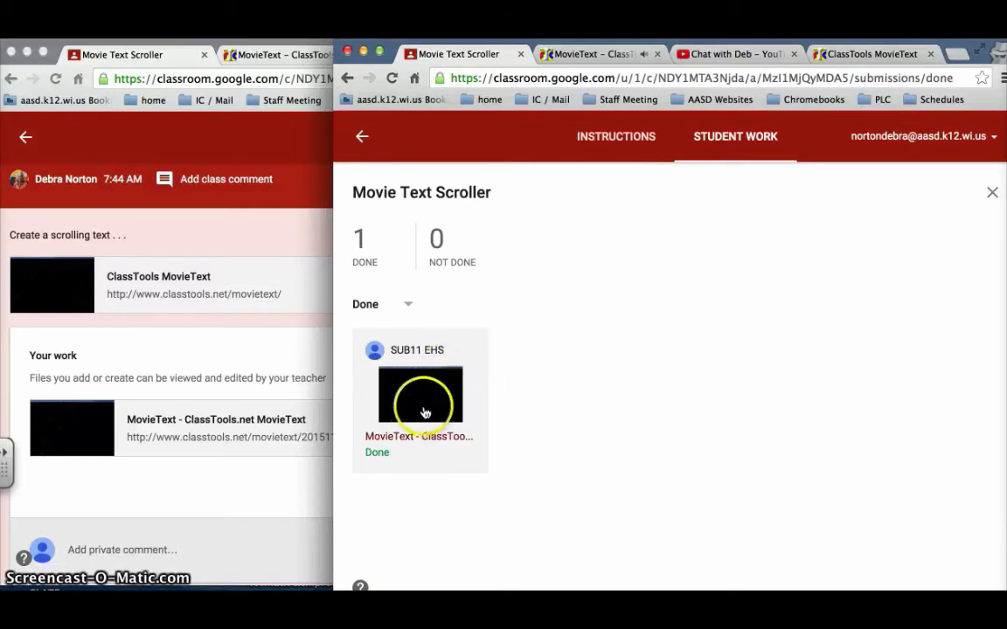
left_click(411, 434)
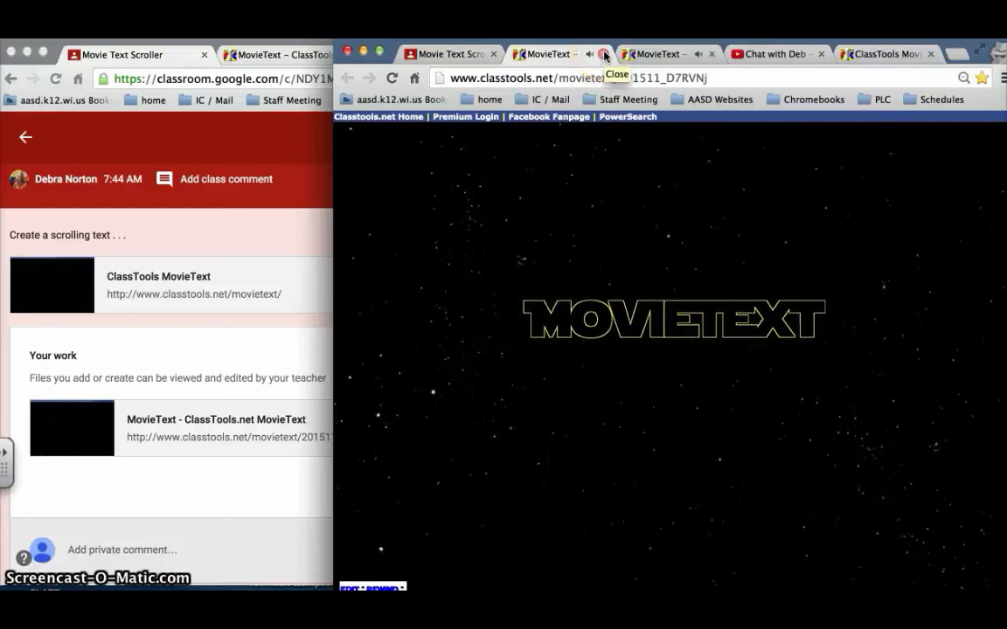
left_click(604, 55)
left_click(760, 250)
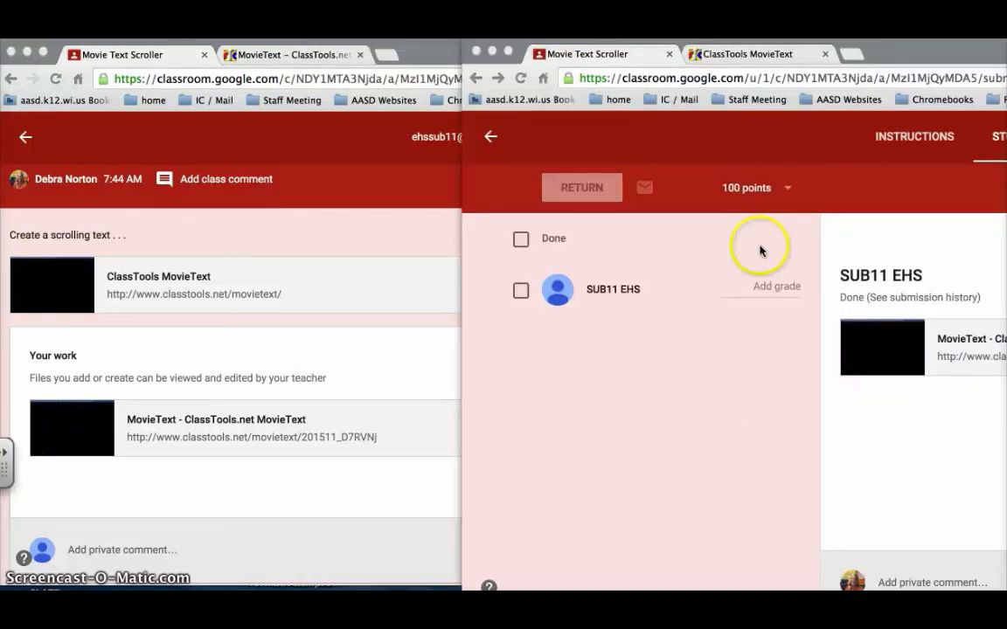
Grade the student's submission 100 out of 100 and return the work to the student
left_click(753, 293)
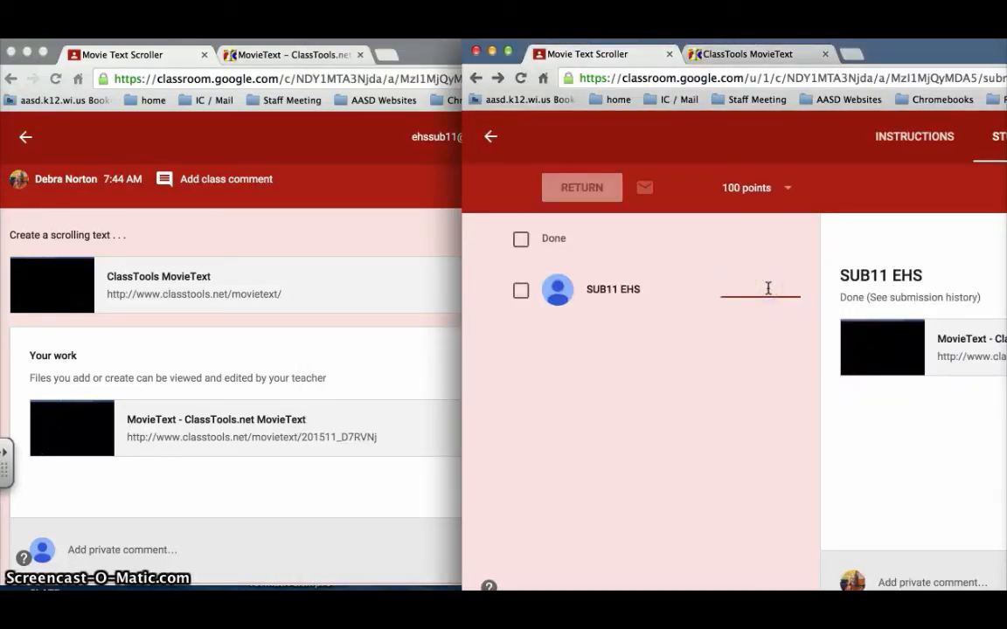
type("100/100")
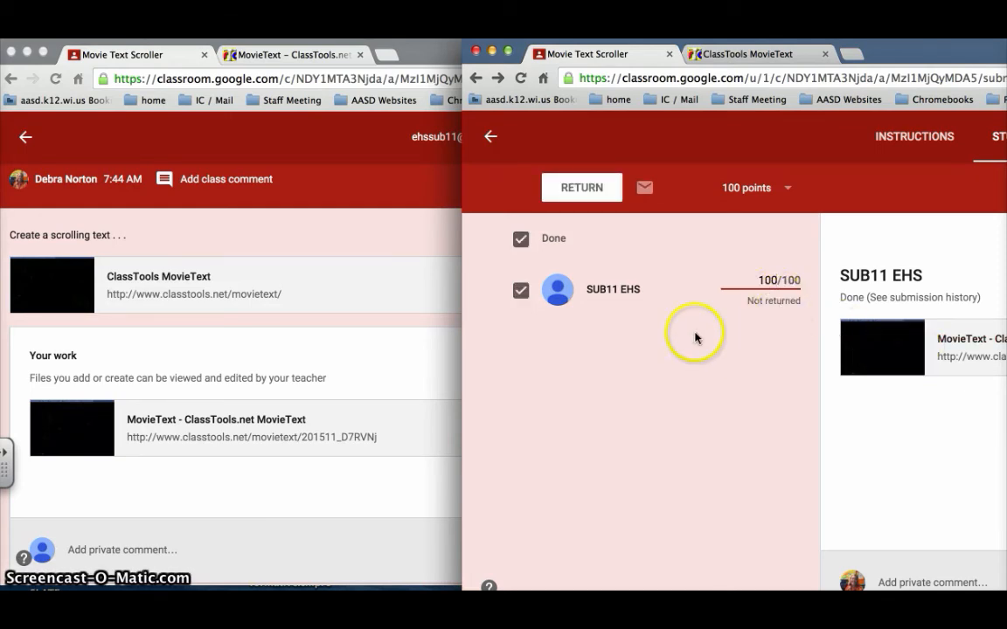
left_click(572, 187)
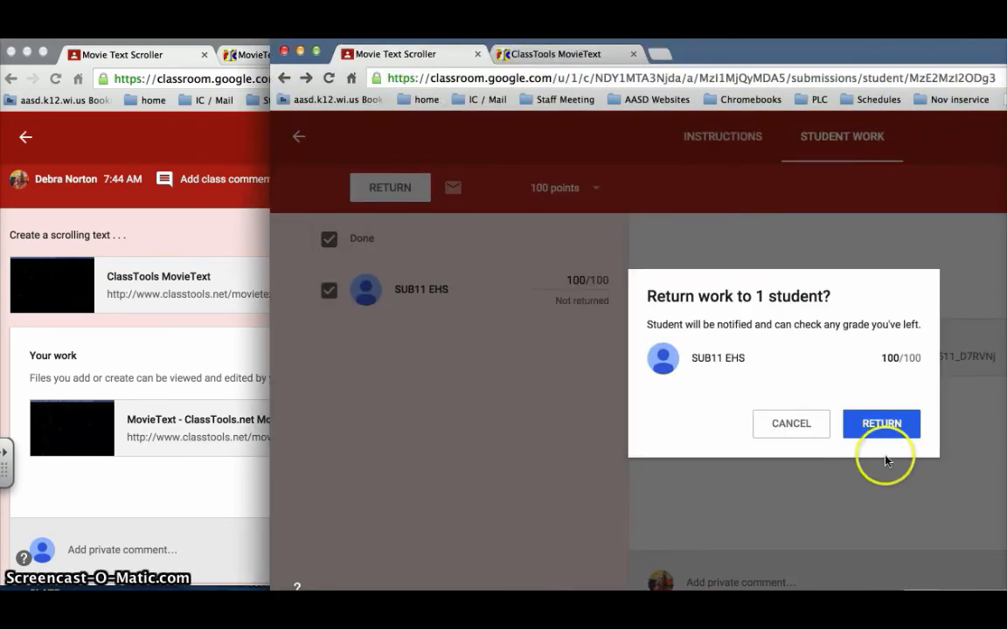
left_click(881, 424)
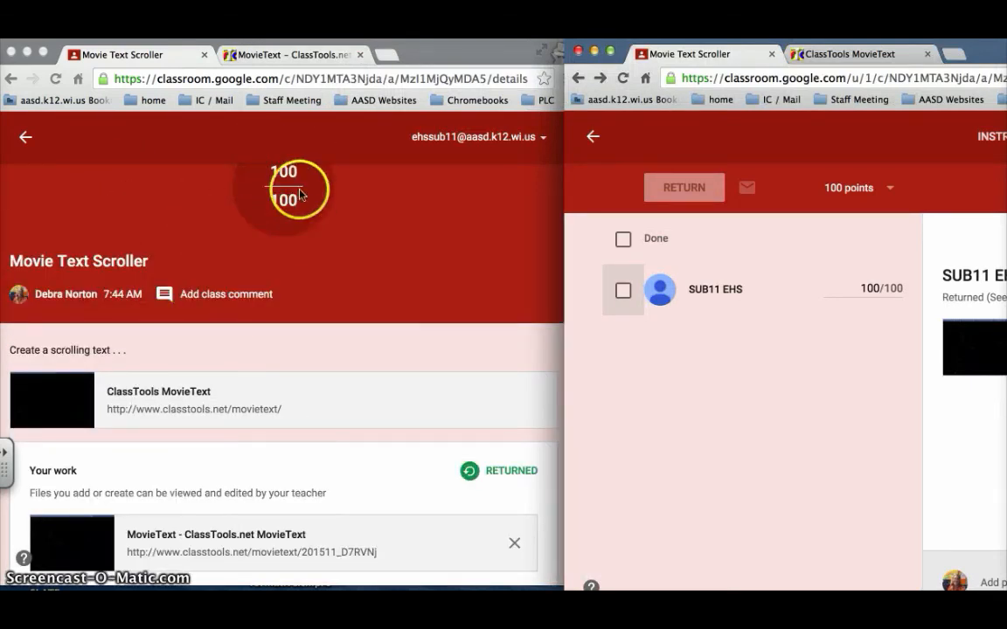
In the student's Classroom, examine the returned assignment's grade and work status
left_click(349, 281)
scroll(351, 320, "up", 2)
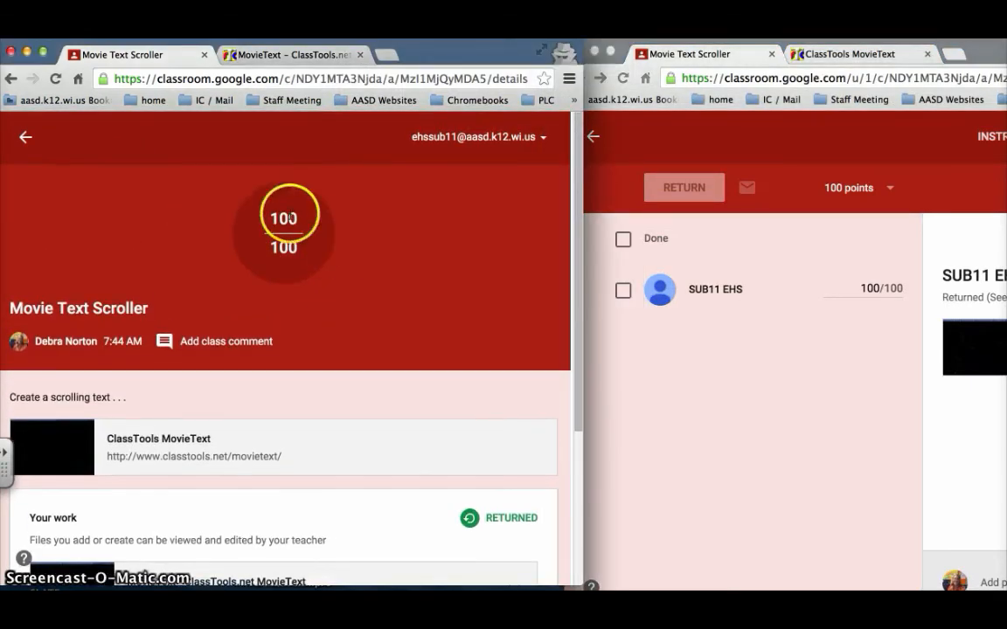
scroll(389, 304, "down", 2)
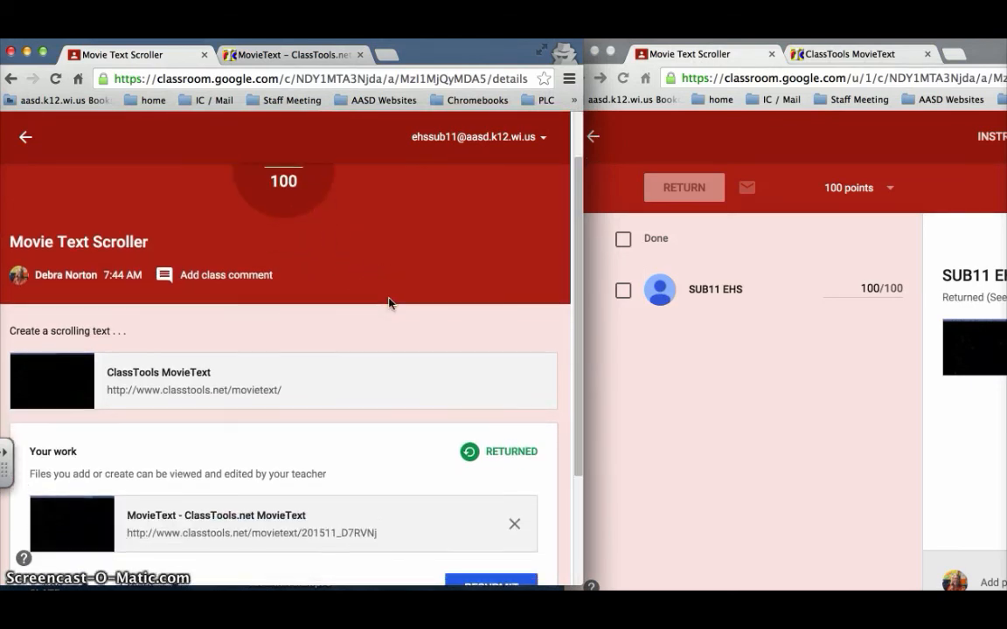